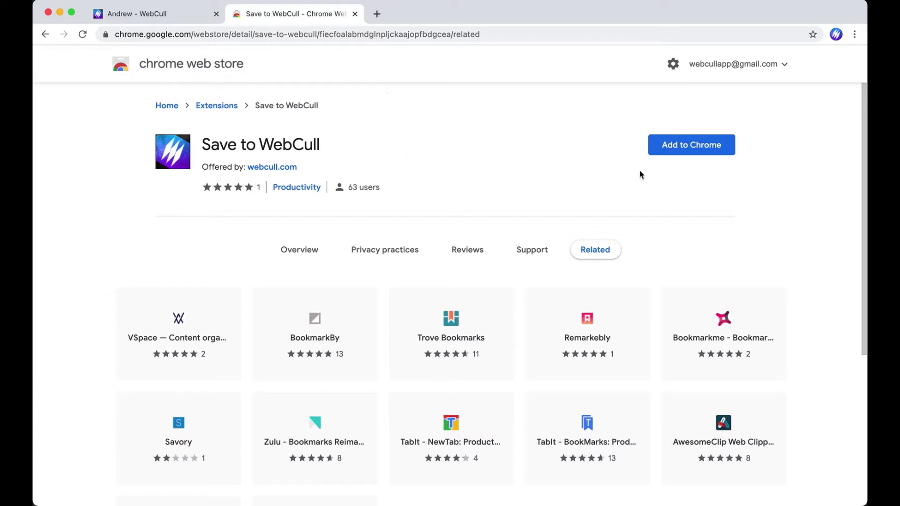
# - Add the Save to WebCull extension to Chrome and pin it to the browser toolbar
pyautogui.click(678, 145)
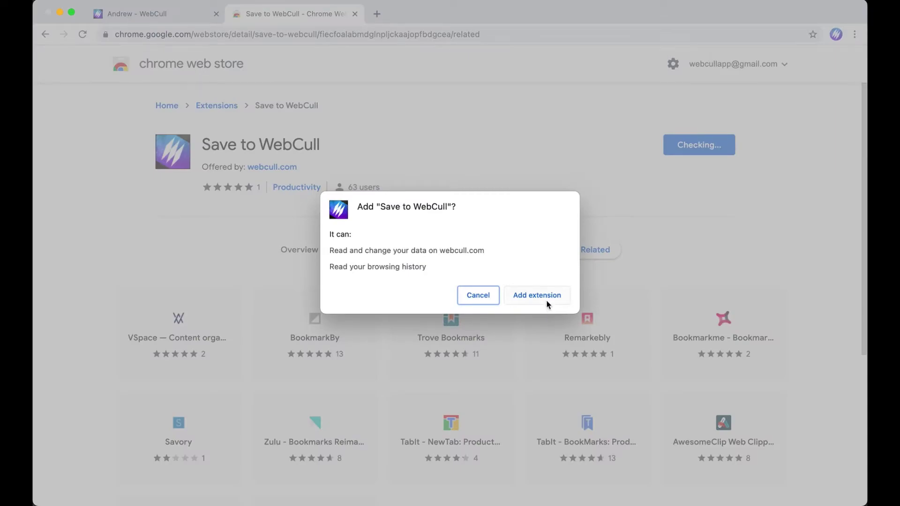
pyautogui.click(546, 300)
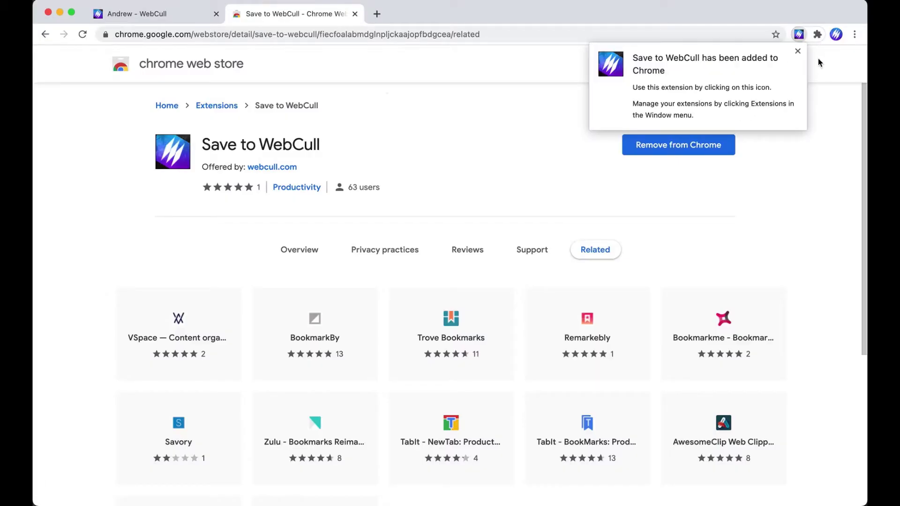
pyautogui.click(817, 35)
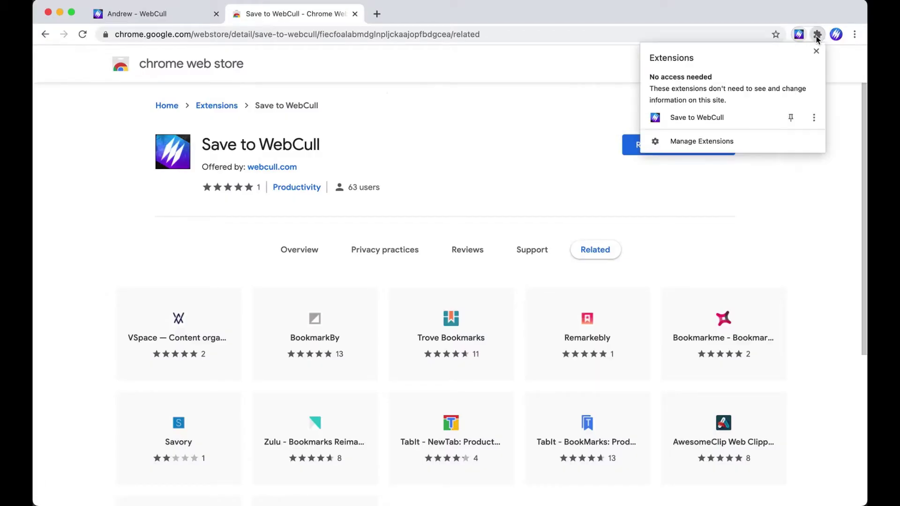
pyautogui.click(790, 119)
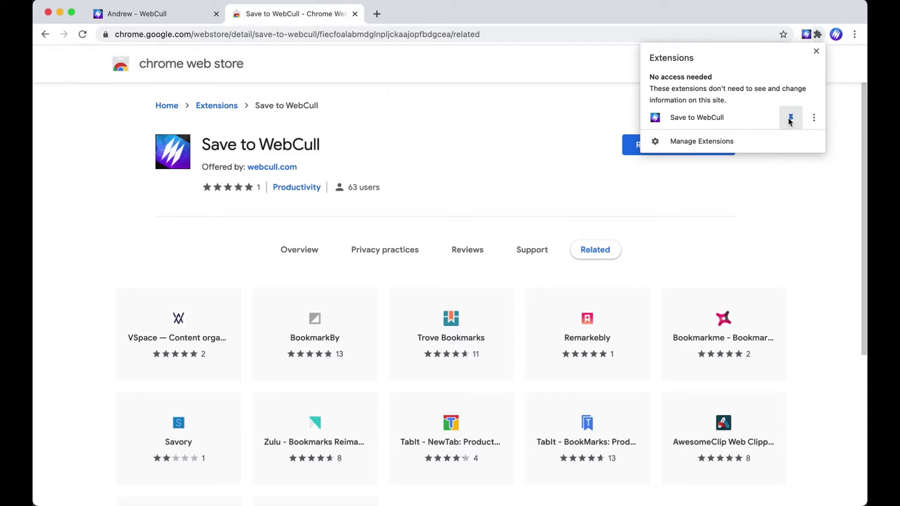
# - Try saving the Chrome Web Store page with the Save to WebCull extension while switching between the open pages
pyautogui.click(799, 35)
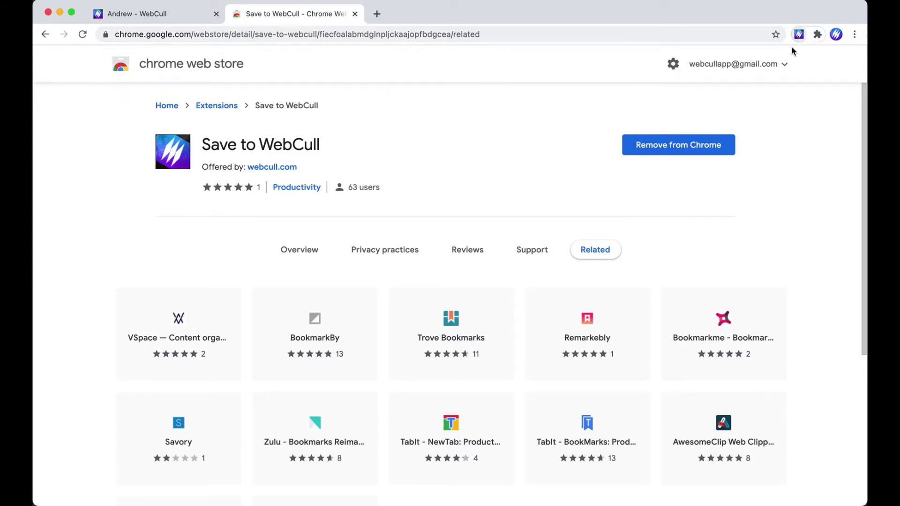
pyautogui.hotkey('ctrl', 'Tab')
pyautogui.hotkey('ctrl', 'Tab')
pyautogui.click(799, 37)
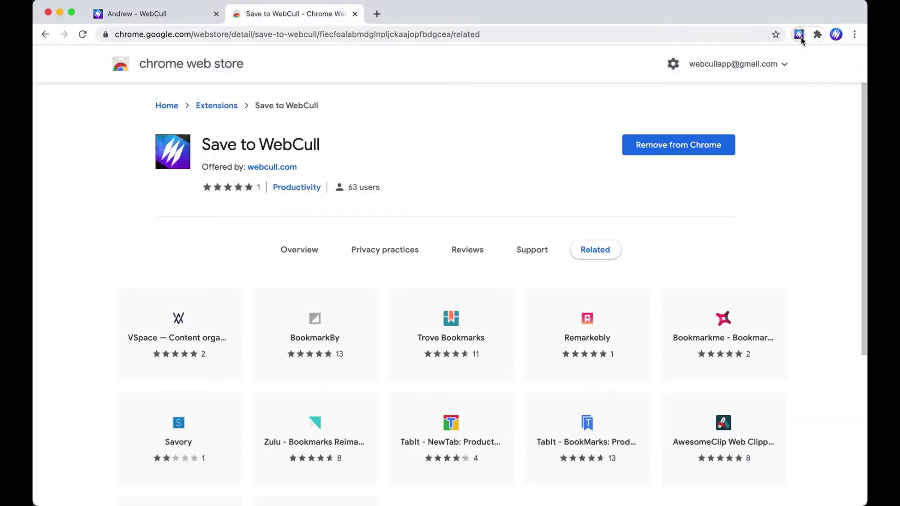
pyautogui.click(800, 39)
pyautogui.hotkey('ctrl', 'Tab')
pyautogui.click(799, 38)
pyautogui.click(325, 15)
# - Remove the existing WebCull bookmark of the Save to WebCull store page and close the extension popup
pyautogui.click(799, 35)
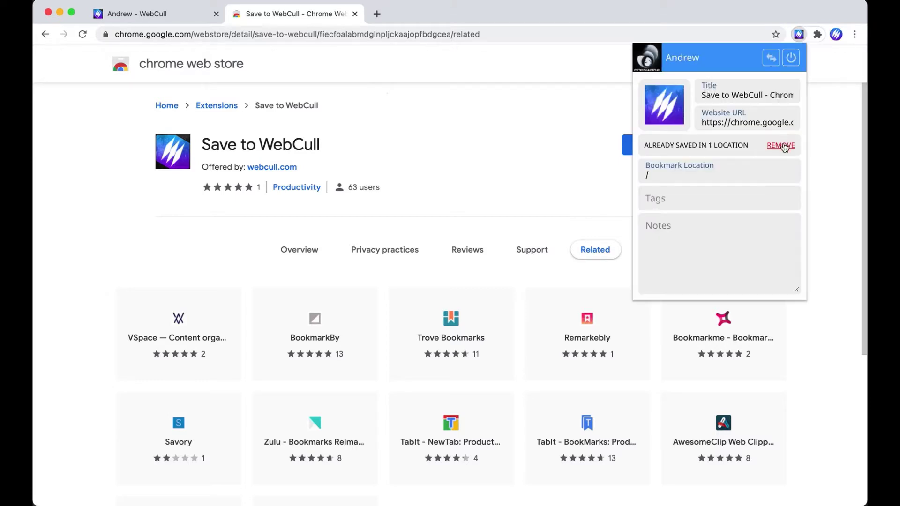
pyautogui.click(784, 148)
pyautogui.click(829, 146)
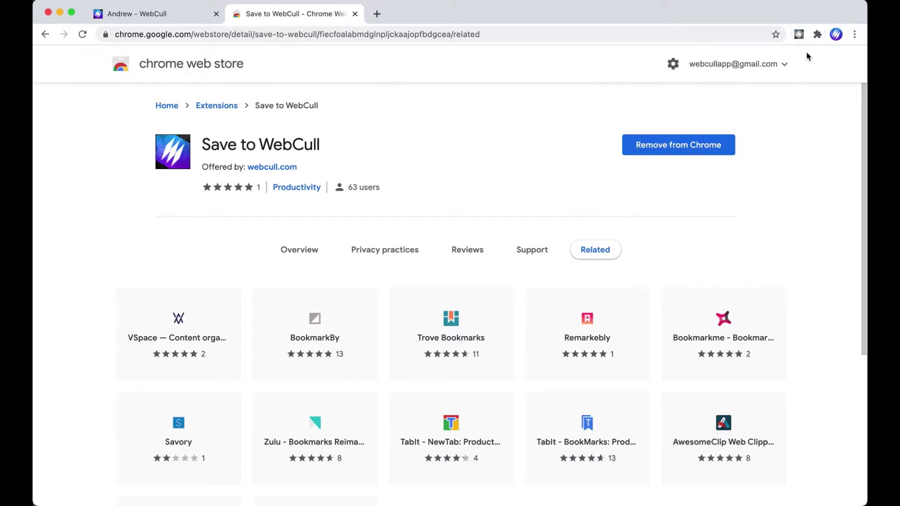
# - Save the store page to WebCull and set its bookmark location to /Cool sites/Tools/Create A folder
pyautogui.click(798, 35)
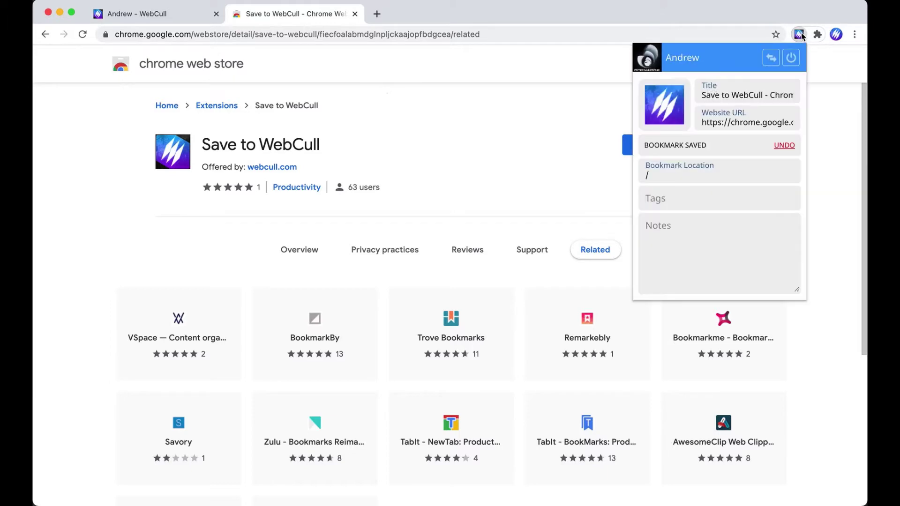
pyautogui.click(697, 177)
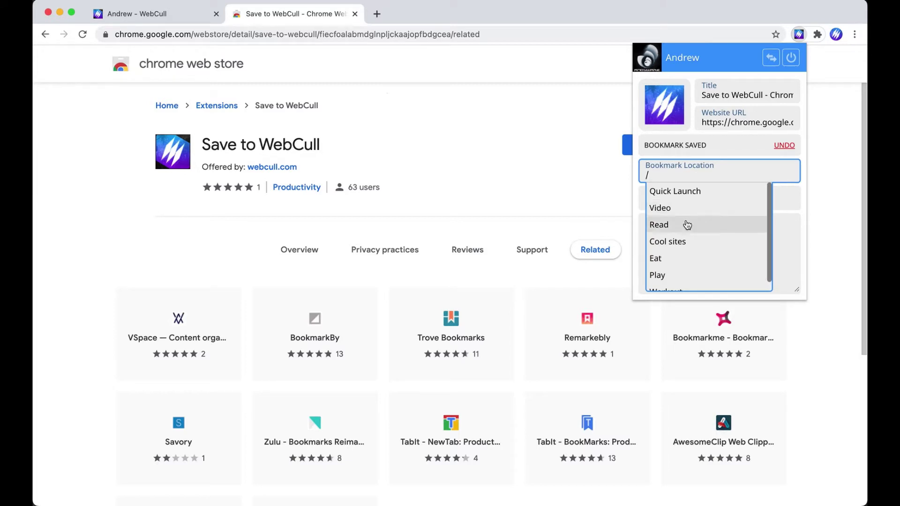
pyautogui.click(677, 241)
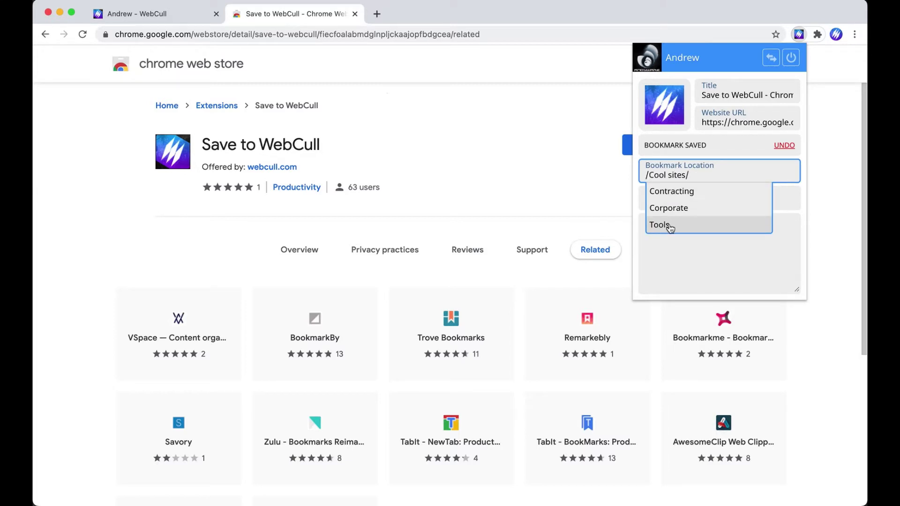
pyautogui.click(670, 227)
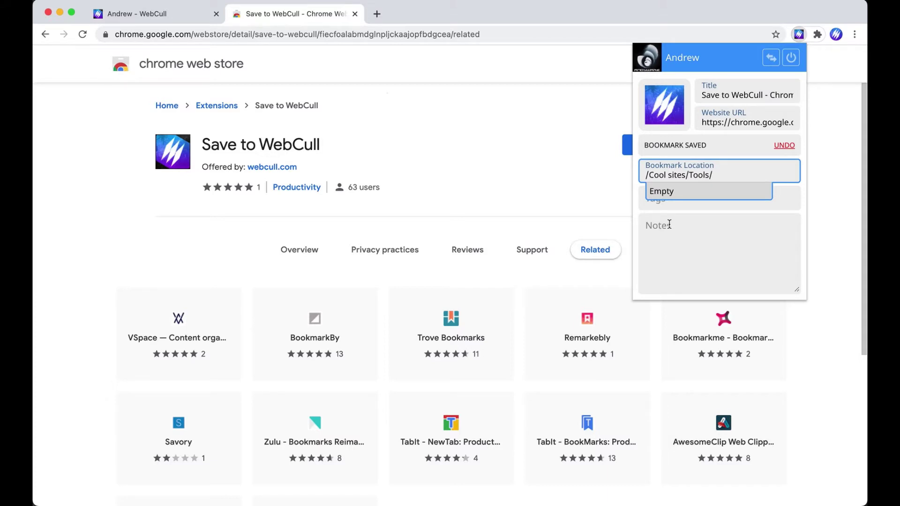
pyautogui.write('Create A folder')
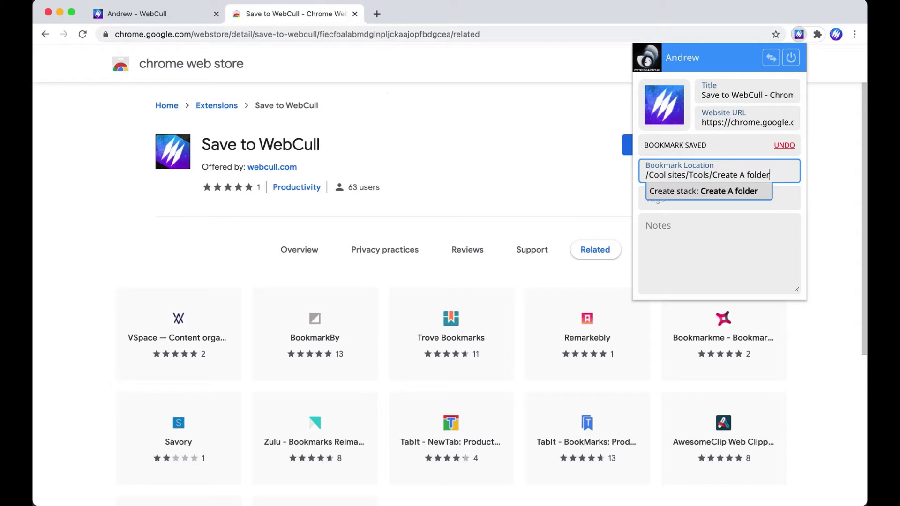
pyautogui.click(739, 237)
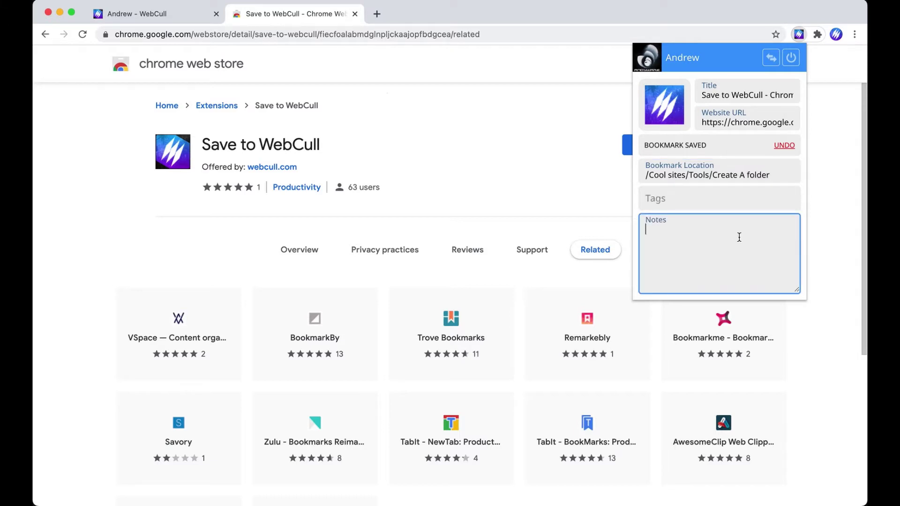
# - Tag the bookmark with "web store" and add the note "some notes"
pyautogui.click(689, 202)
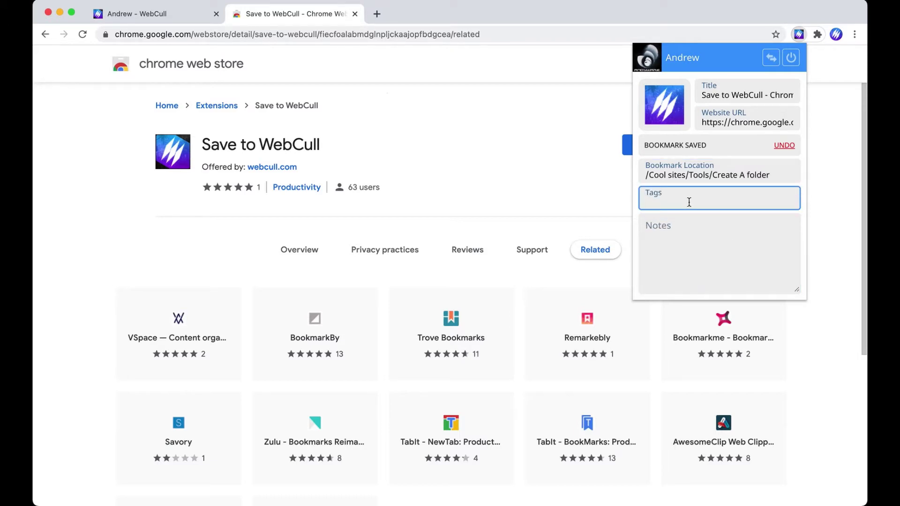
pyautogui.write('web store')
pyautogui.click(692, 257)
pyautogui.write('some notes')
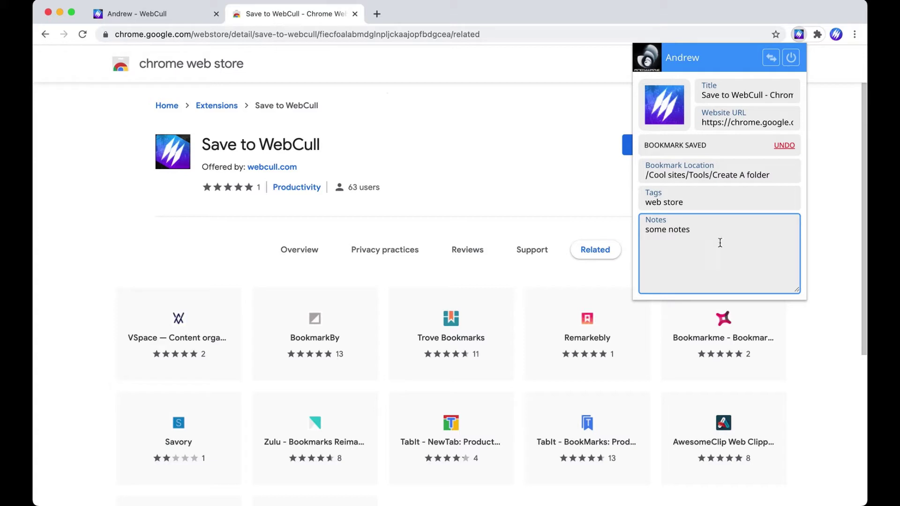
# - Shorten the bookmark's title to "Save to WebCull" and close the extension popup
pyautogui.click(763, 94)
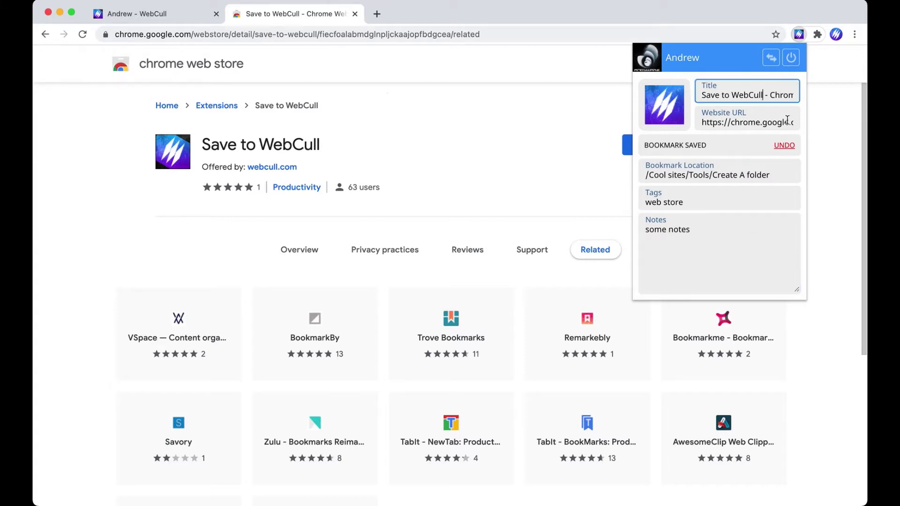
pyautogui.press('shift+super+Right')
pyautogui.press('BackSpace')
pyautogui.click(817, 111)
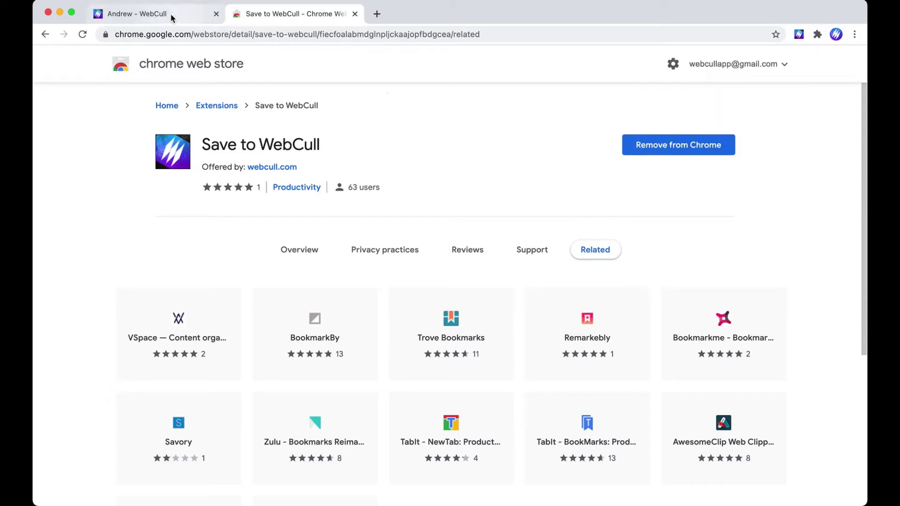
# - Switch to the WebCull bookmarks page and view the contents of the Tools stack inside Cool sites
pyautogui.click(186, 18)
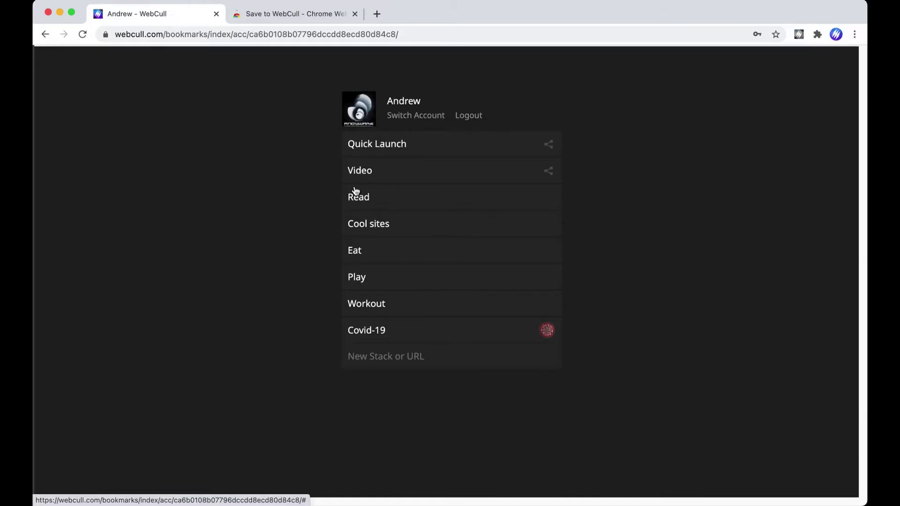
pyautogui.click(369, 224)
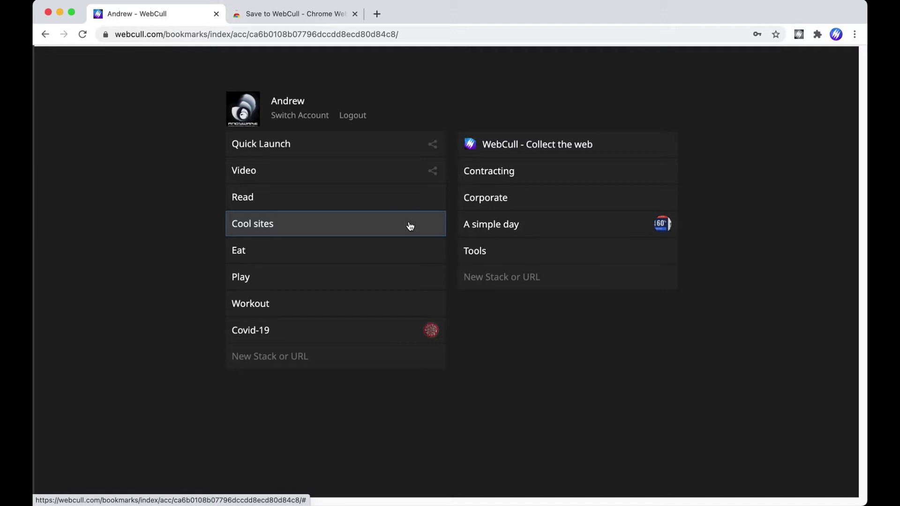
pyautogui.click(473, 255)
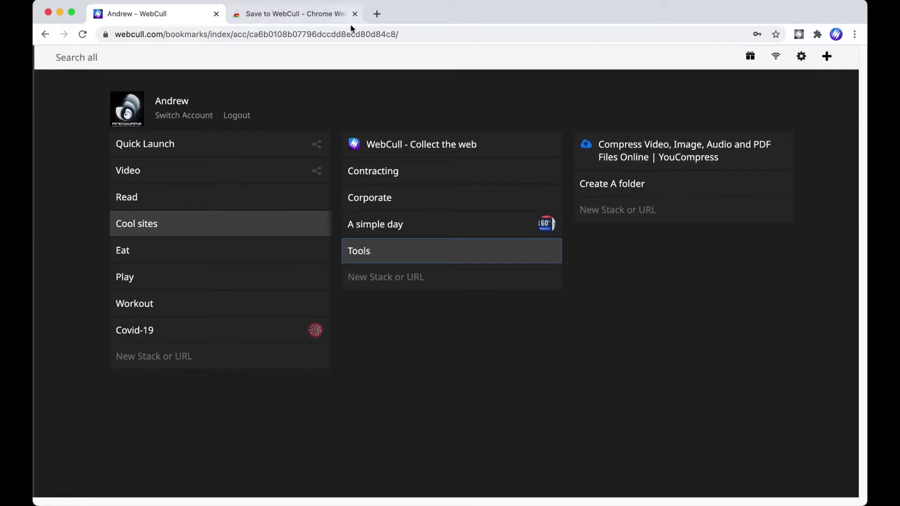
# - Return to the Chrome Web Store page and review its saved bookmark details in the extension popup
pyautogui.click(304, 21)
pyautogui.click(799, 36)
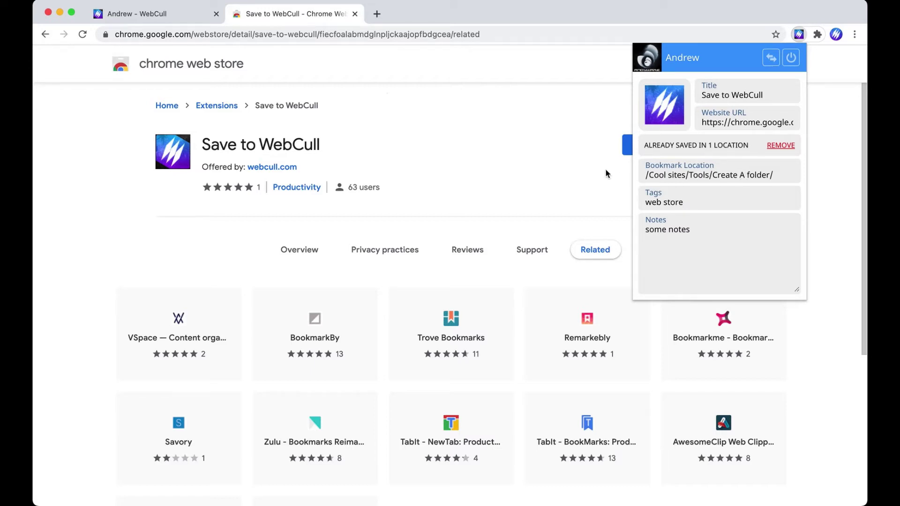
pyautogui.click(548, 151)
# - On the WebCull bookmarks page, open the Create A folder stack and view the Save to WebCull bookmark's details
pyautogui.click(159, 23)
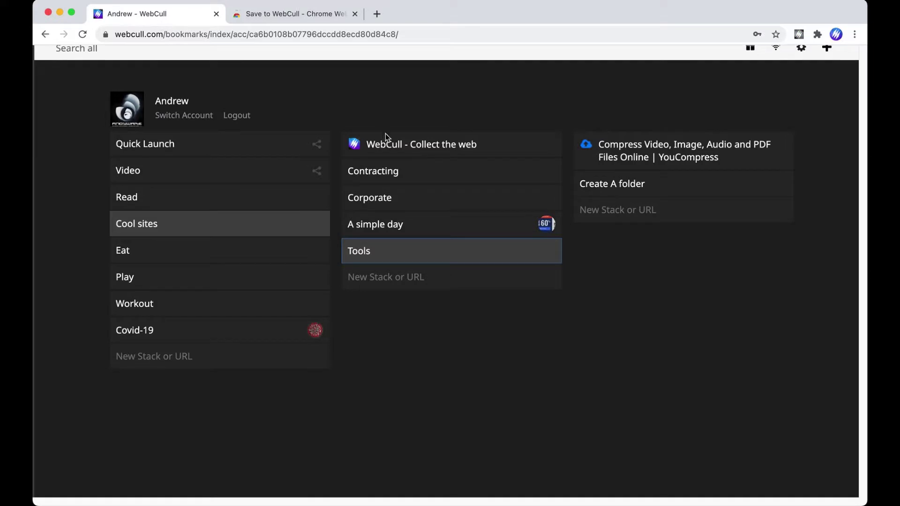
pyautogui.hscroll(2, 615, 186)
pyautogui.click(615, 186)
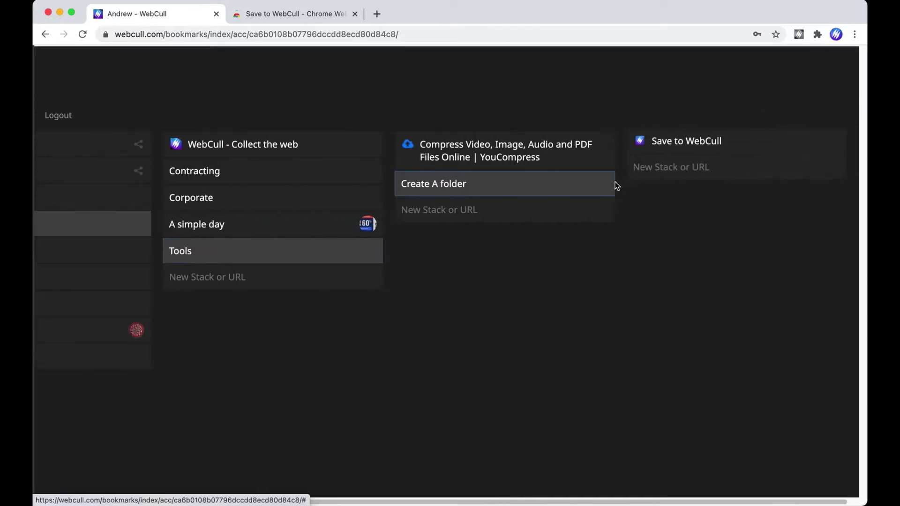
pyautogui.click(685, 145)
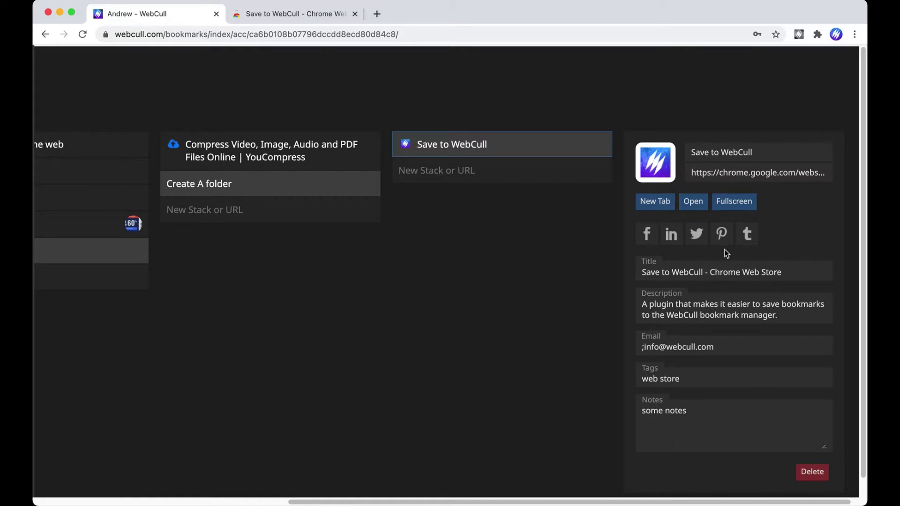
# - In the store page's WebCull extension popup, examine the folder suggestions for each level of the bookmark location path
pyautogui.click(295, 18)
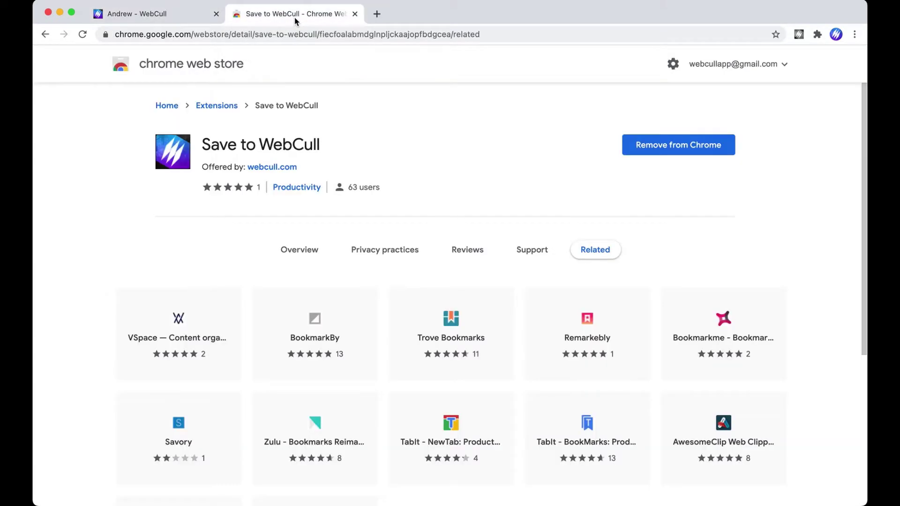
pyautogui.click(799, 35)
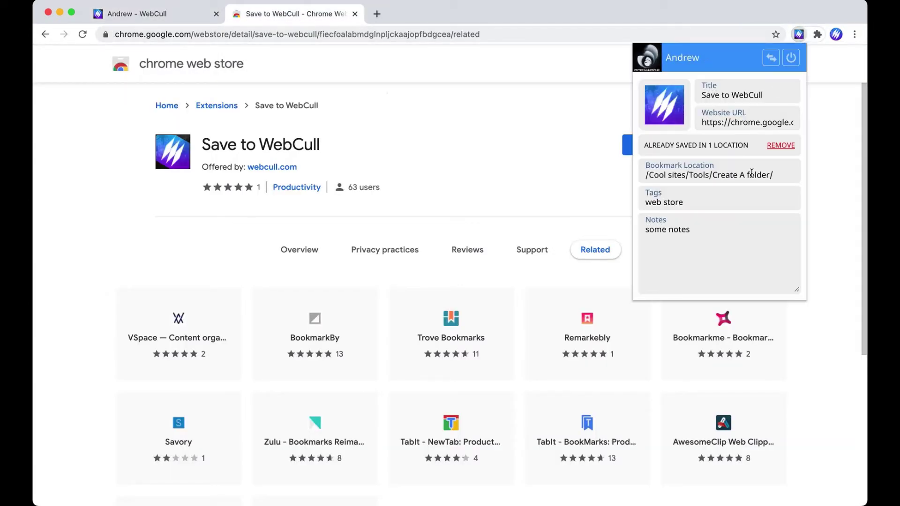
pyautogui.click(767, 176)
pyautogui.click(702, 174)
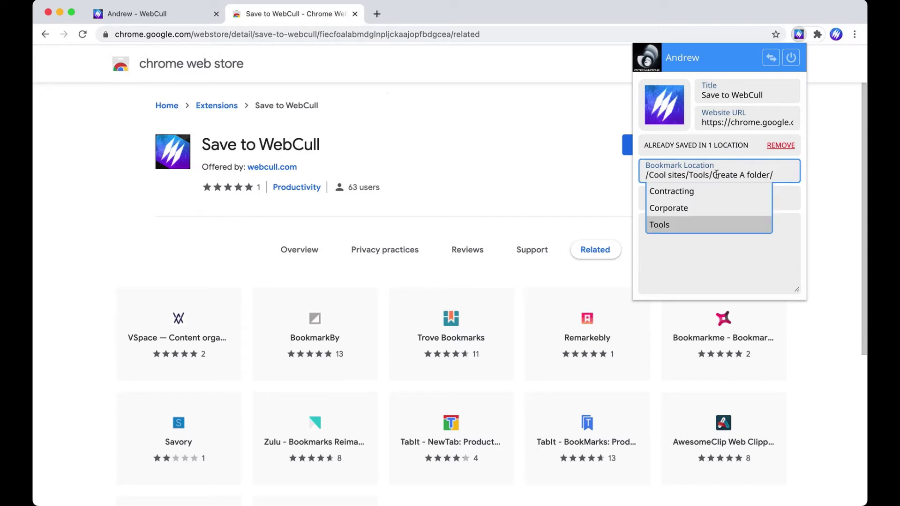
pyautogui.click(731, 175)
pyautogui.click(783, 176)
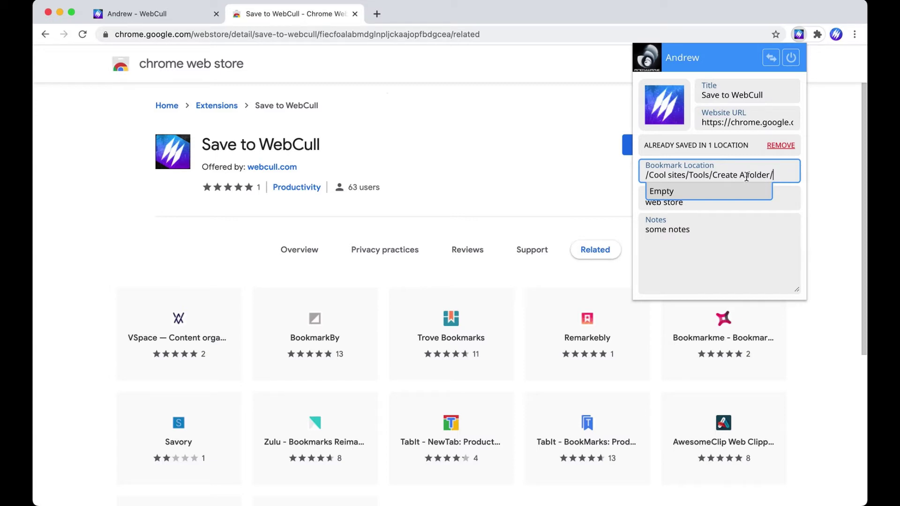
pyautogui.press('Left')
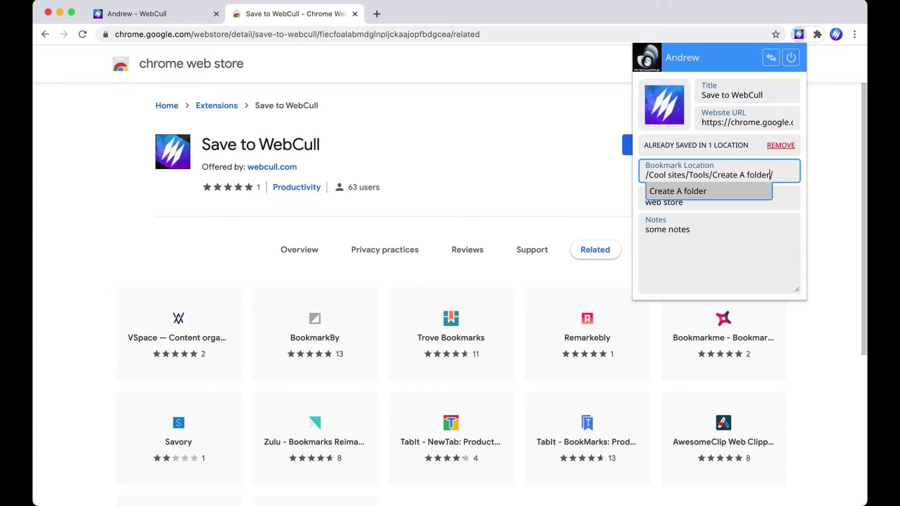
pyautogui.press('Right')
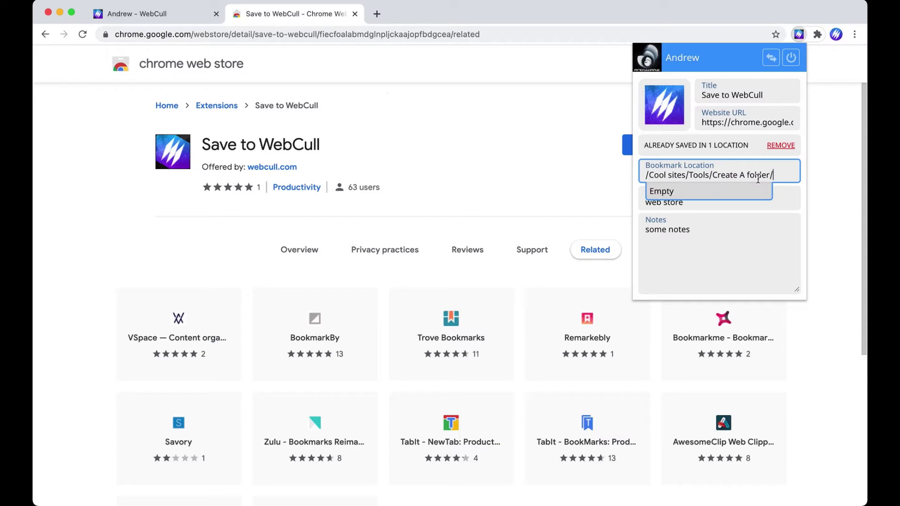
pyautogui.press('Left')
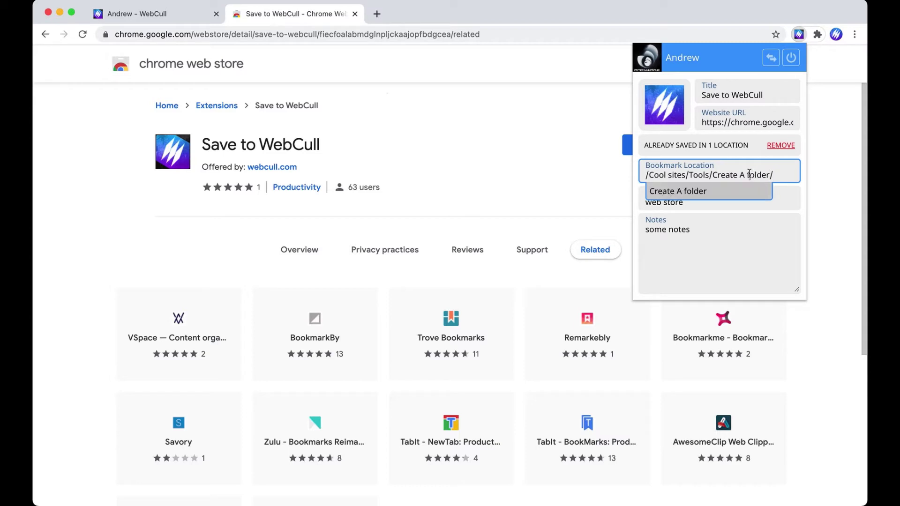
pyautogui.click(697, 174)
pyautogui.click(670, 175)
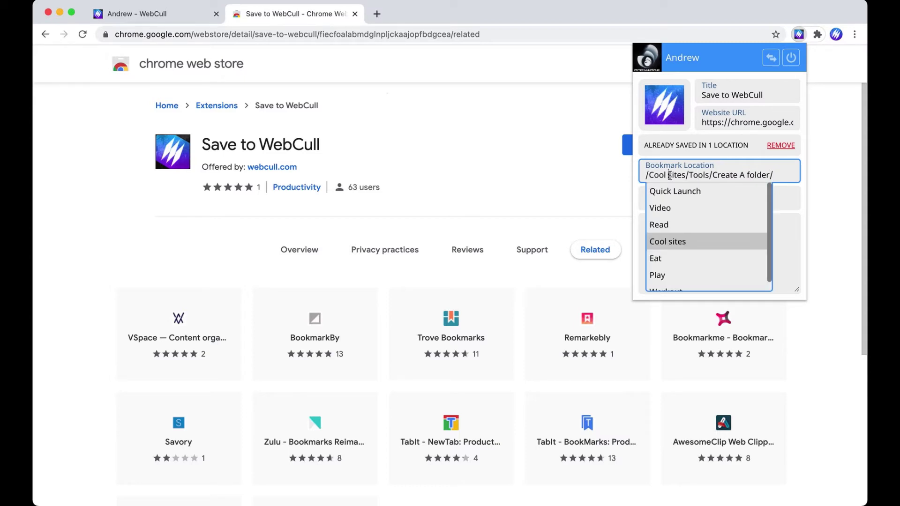
pyautogui.click(693, 175)
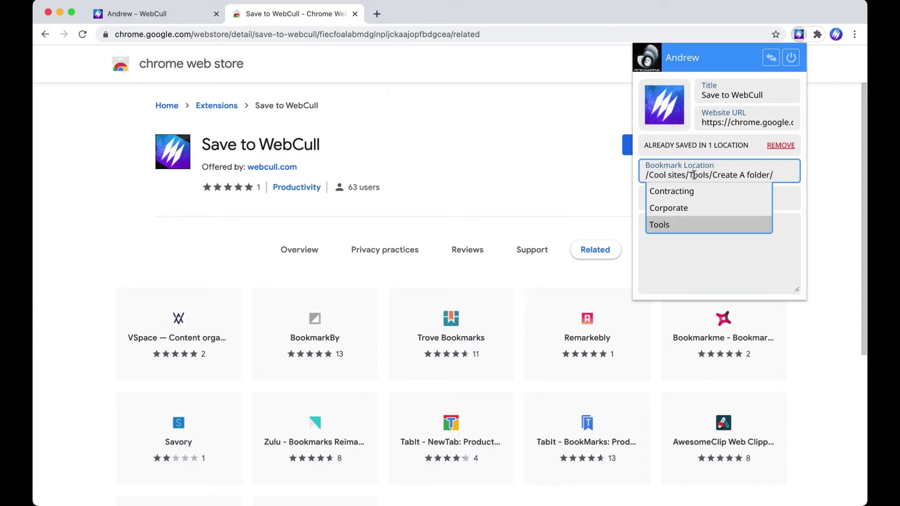
pyautogui.click(717, 175)
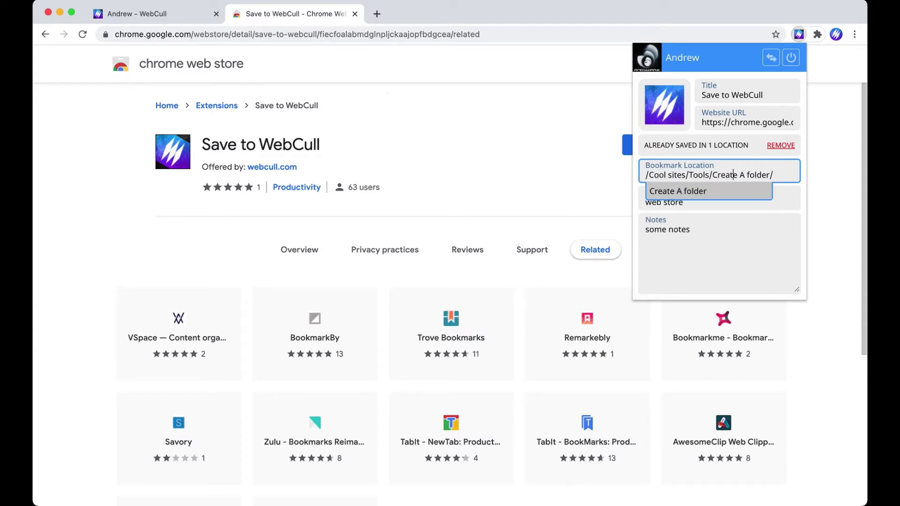
# - Check the folder suggestions along the bookmark location path, and change the Save to WebCull bookmark's location to /Read/
pyautogui.press('Left')
pyautogui.press('Left')
pyautogui.press('Left')
pyautogui.click(712, 175)
pyautogui.click(705, 175)
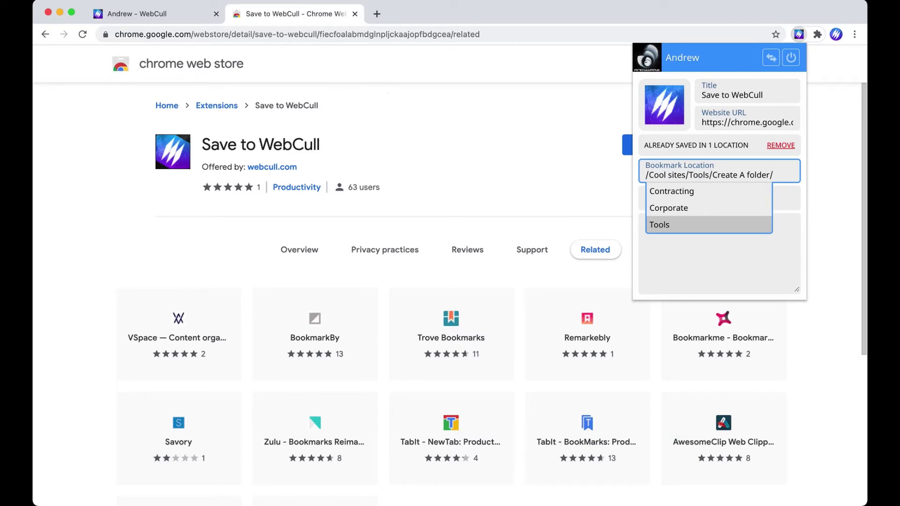
pyautogui.click(670, 176)
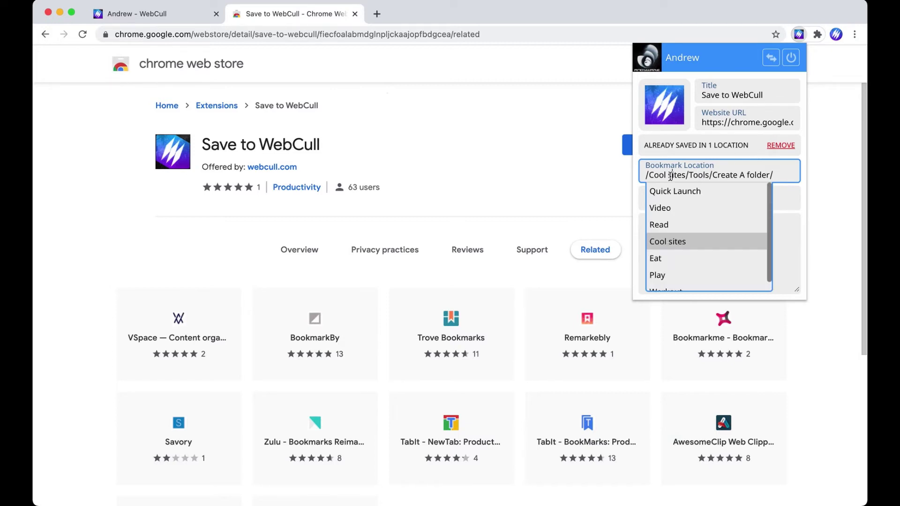
pyautogui.click(671, 225)
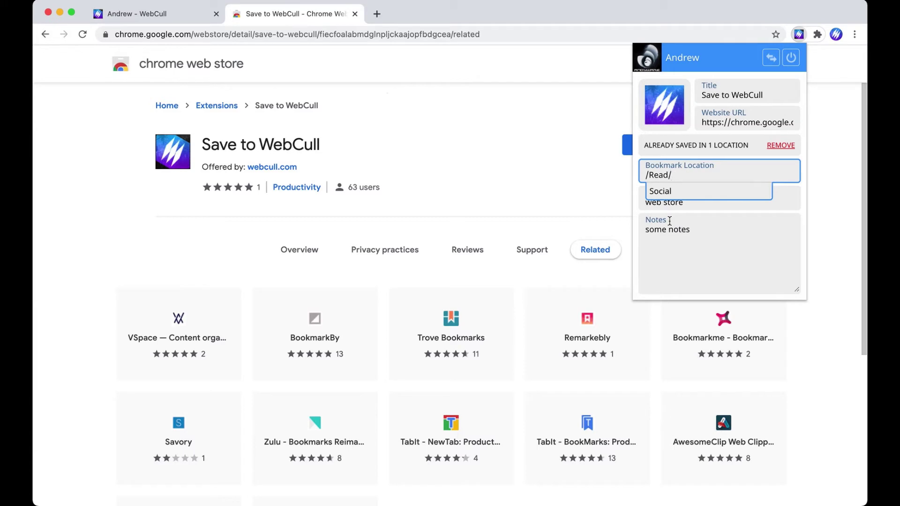
pyautogui.click(667, 229)
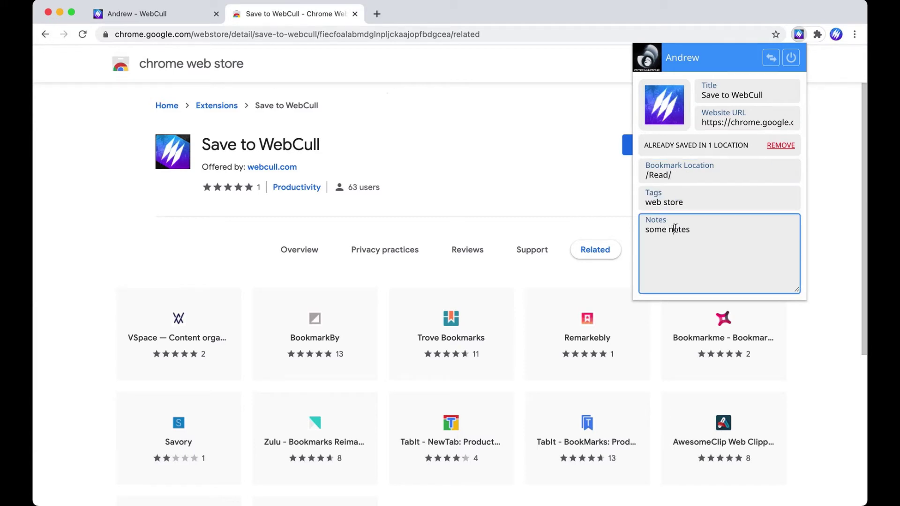
# - On the WebCull bookmarks page, open the Read stack and view the Save to WebCull bookmark's details
pyautogui.click(152, 19)
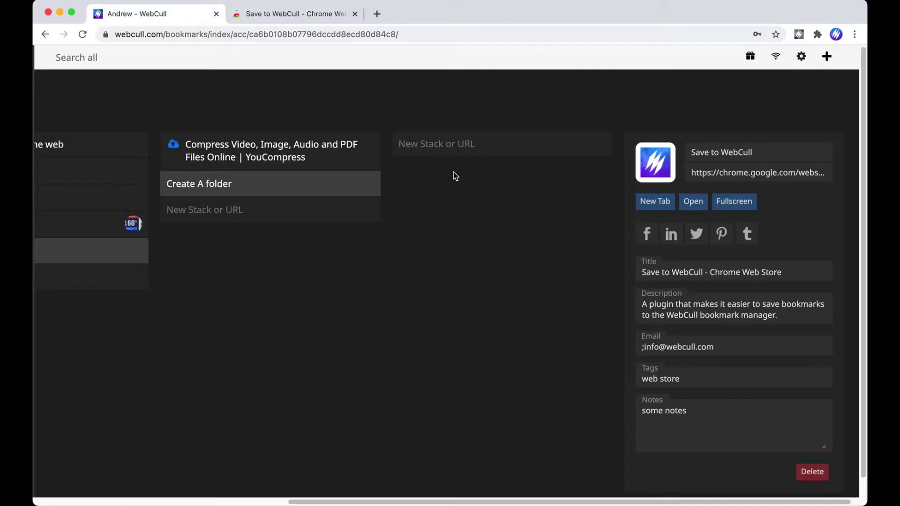
pyautogui.hscroll(-2, 444, 188)
pyautogui.hscroll(-5, 443, 183)
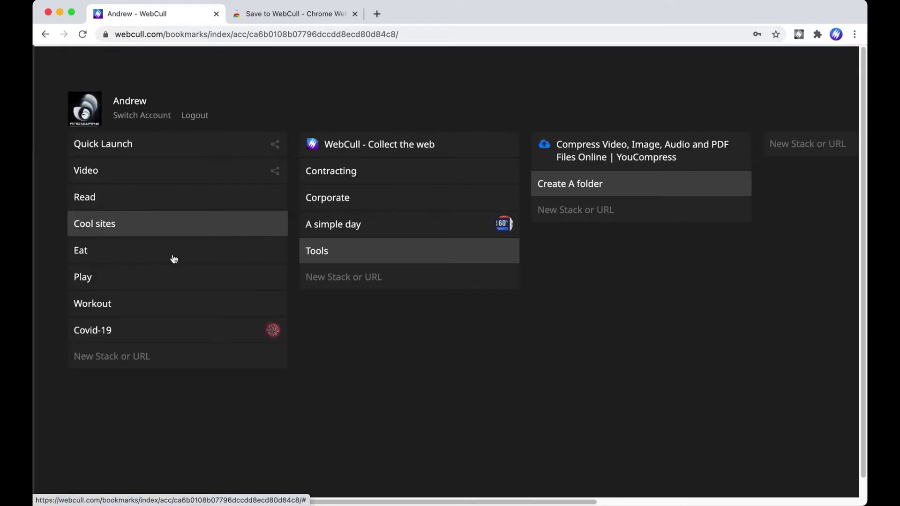
pyautogui.click(146, 201)
pyautogui.scroll(-1, 544, 230)
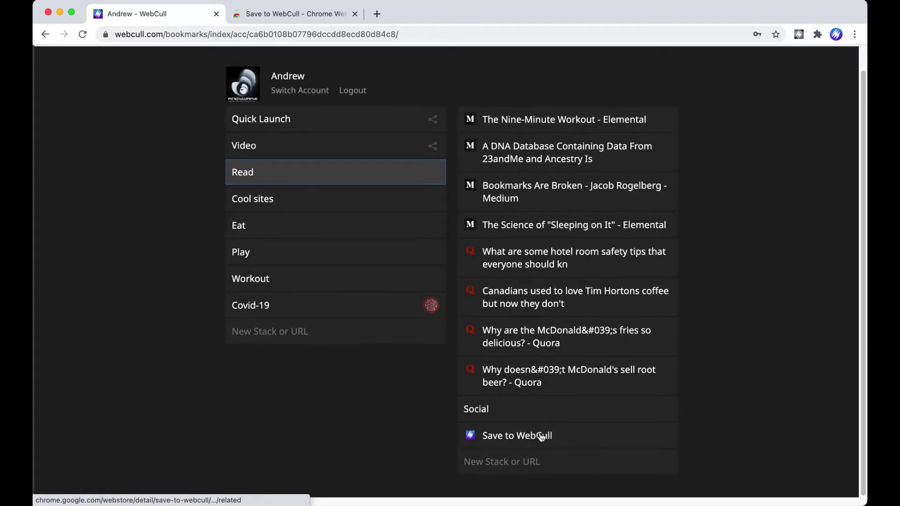
pyautogui.click(538, 434)
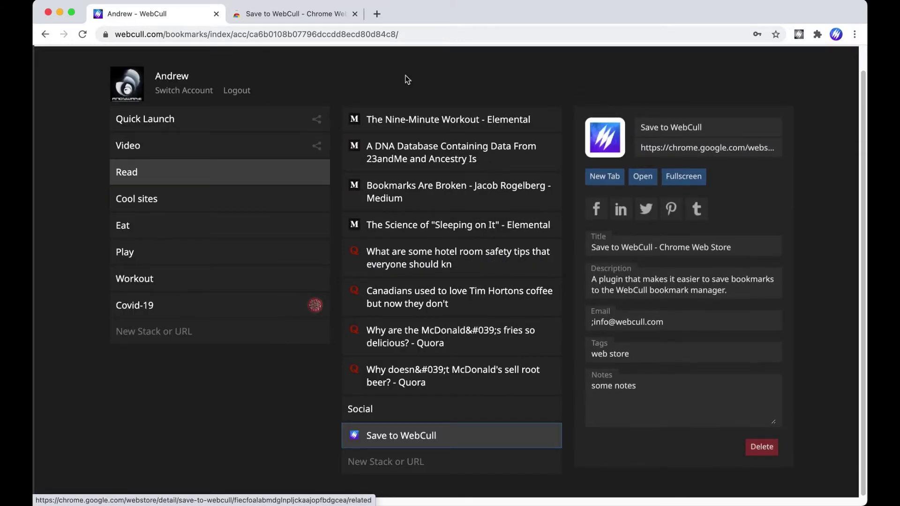
# - Return to the Chrome Web Store page and set the bookmark location in the extension popup to /Read/Social/
pyautogui.click(304, 19)
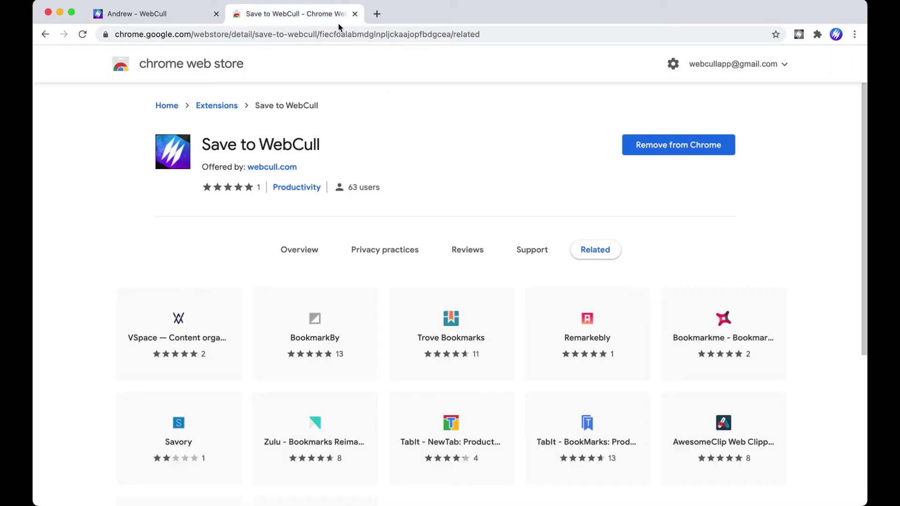
pyautogui.click(799, 34)
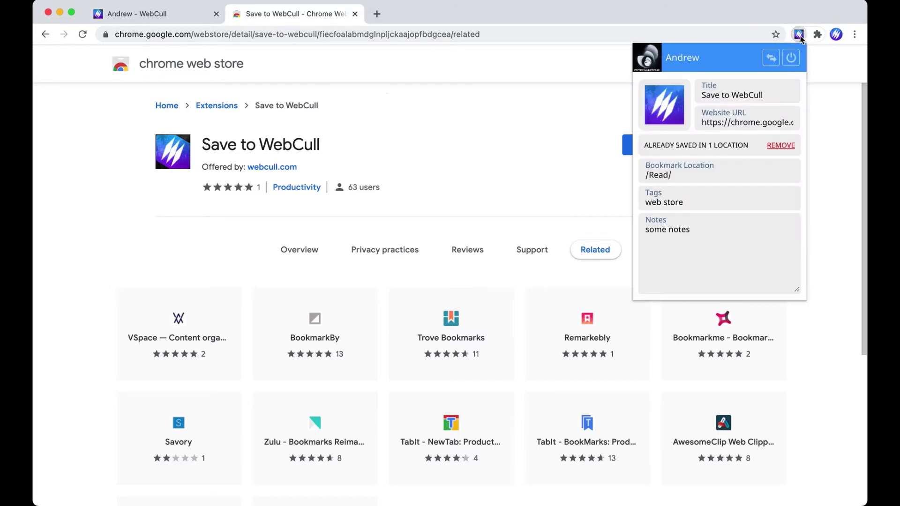
pyautogui.click(706, 173)
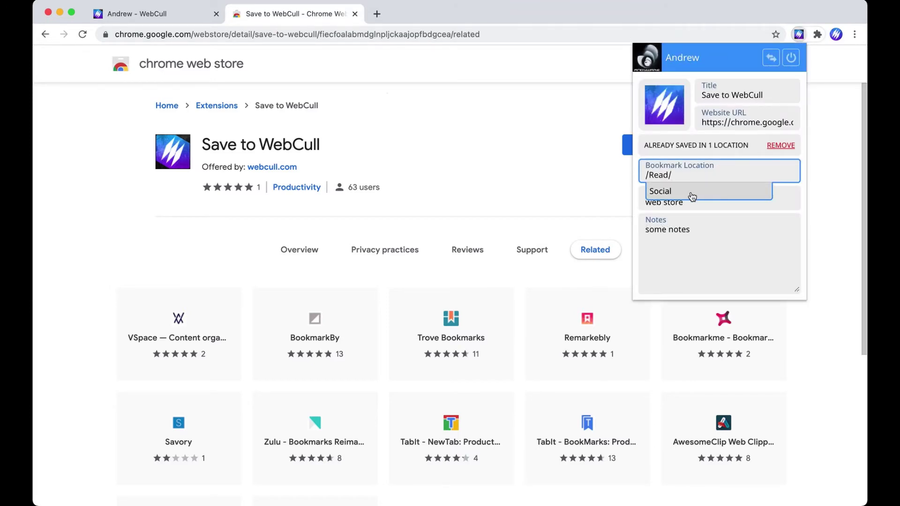
pyautogui.click(692, 192)
# - Restart the bookmark location from the root and choose the Cool sites folder from the suggestions
pyautogui.tripleClick(711, 175)
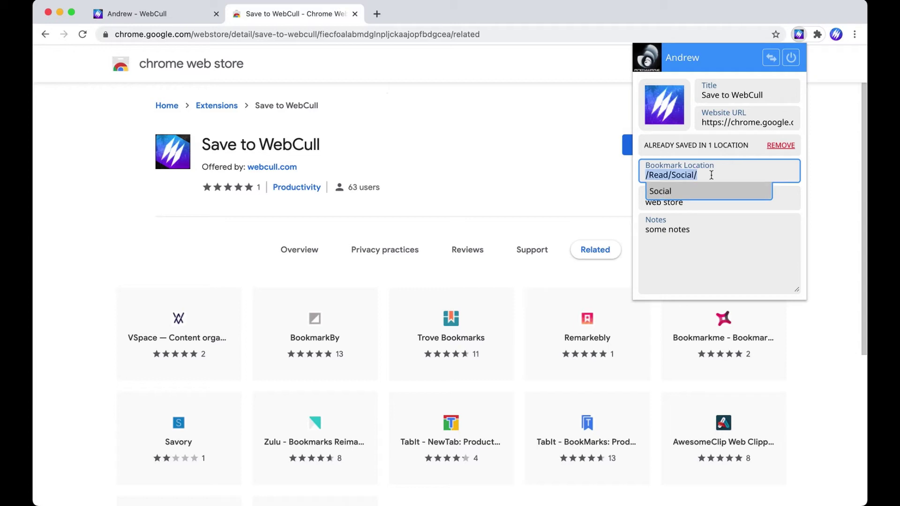
pyautogui.write('/')
pyautogui.press('Down')
pyautogui.press('Down')
pyautogui.press('Down')
pyautogui.press('Down')
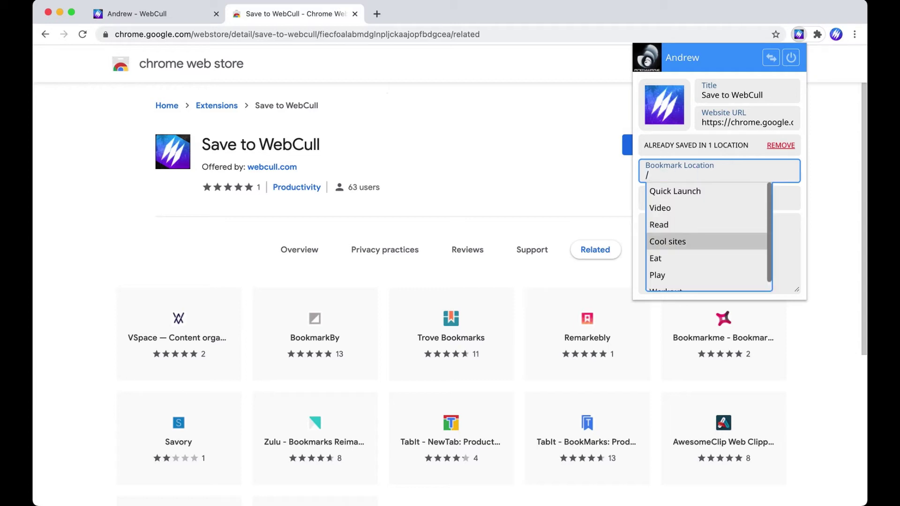
pyautogui.press('Up')
pyautogui.press('Up')
pyautogui.press('Up')
pyautogui.press('Up')
pyautogui.press('Up')
pyautogui.press('Up')
pyautogui.press('Down')
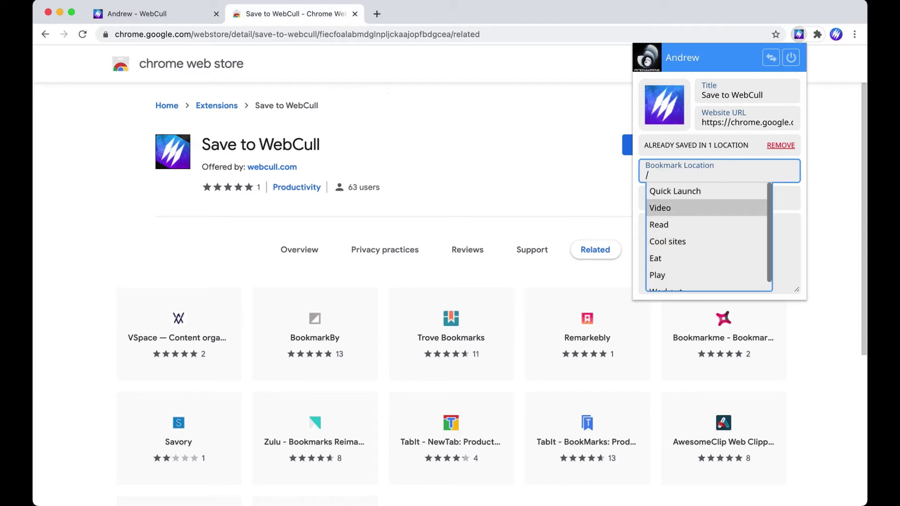
pyautogui.press('Down')
pyautogui.press('Down')
pyautogui.press('Return')
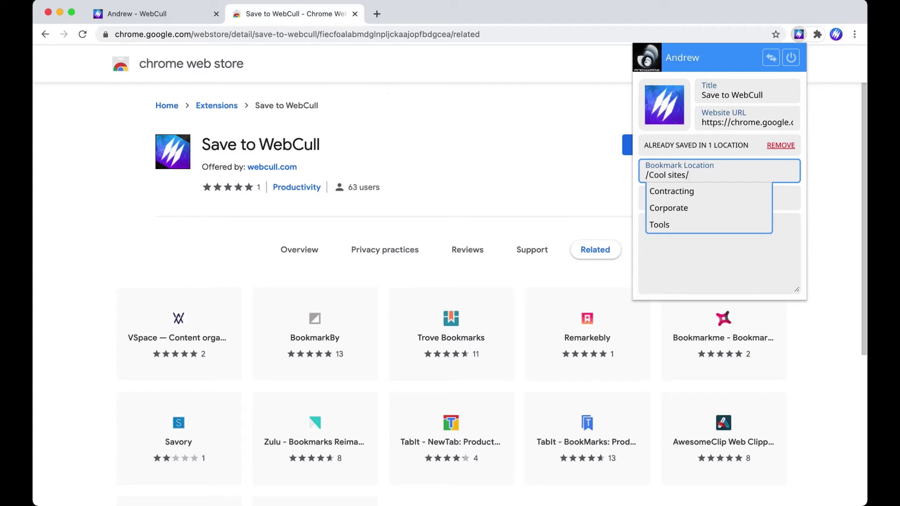
# - Extend the bookmark location with the Tools and Create A folder levels, giving /Cool sites/Tools/Create A folder/
pyautogui.press('Down')
pyautogui.press('Down')
pyautogui.press('Down')
pyautogui.press('Return')
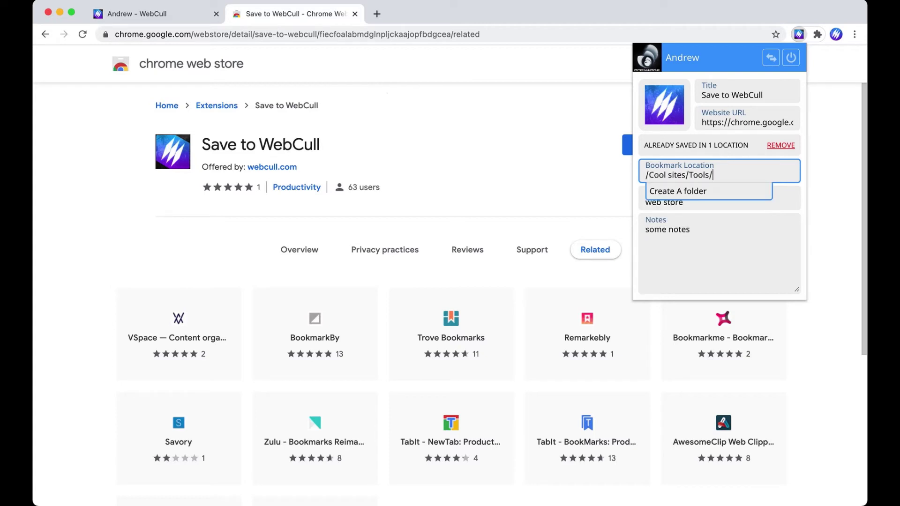
pyautogui.press('Down')
pyautogui.press('Return')
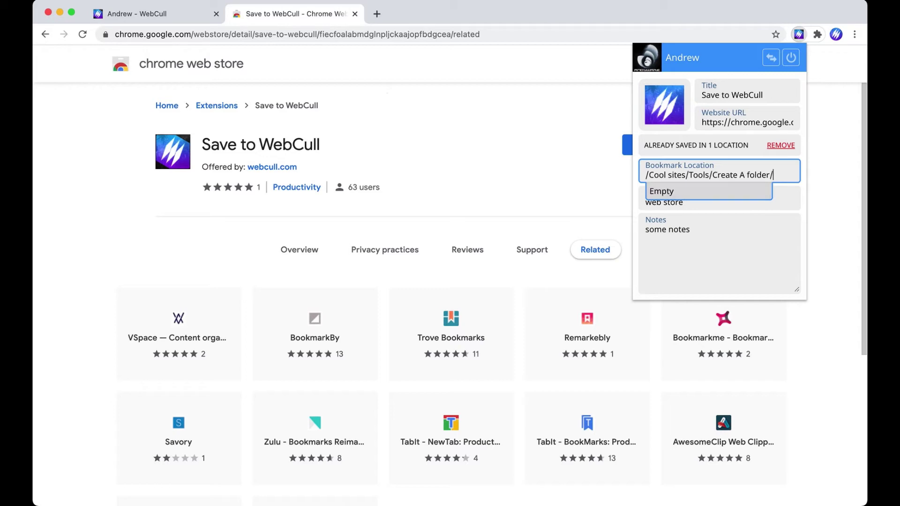
pyautogui.click(699, 243)
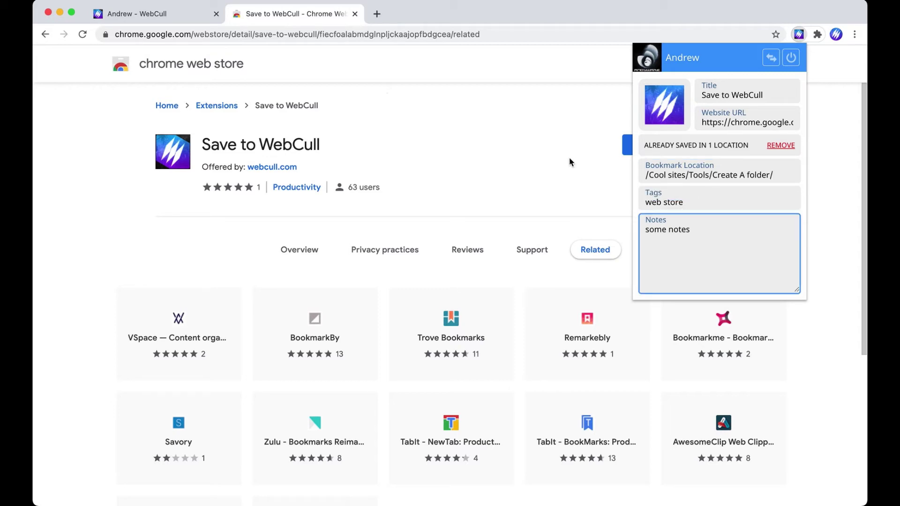
# - Switch the extension popup to the Designer account to save the store page there
pyautogui.click(726, 202)
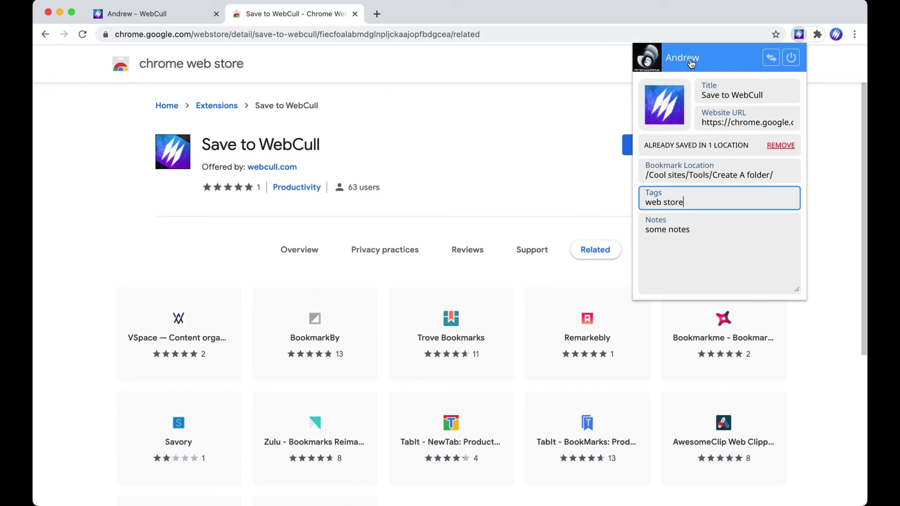
pyautogui.click(779, 149)
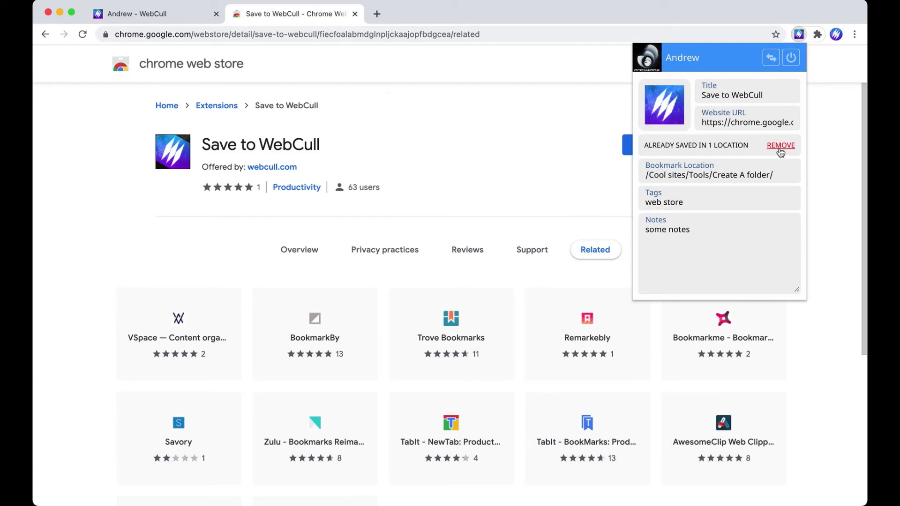
pyautogui.click(769, 63)
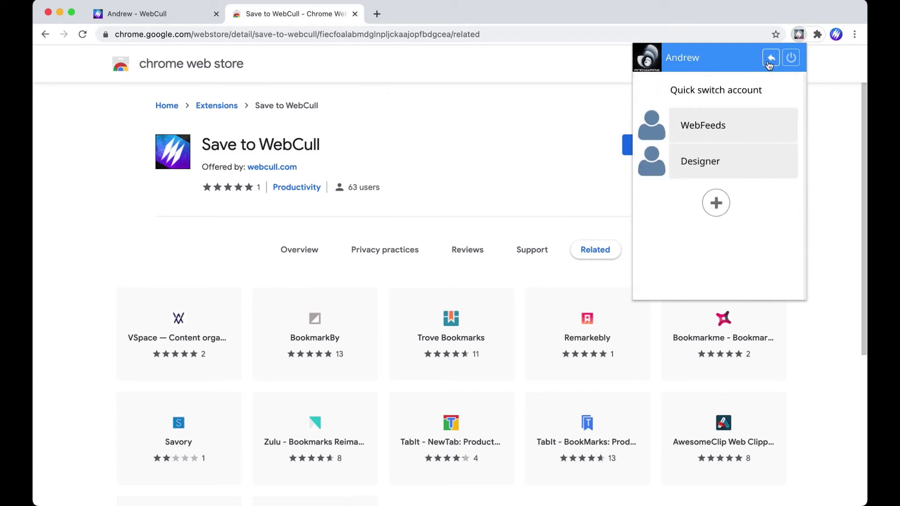
pyautogui.click(734, 168)
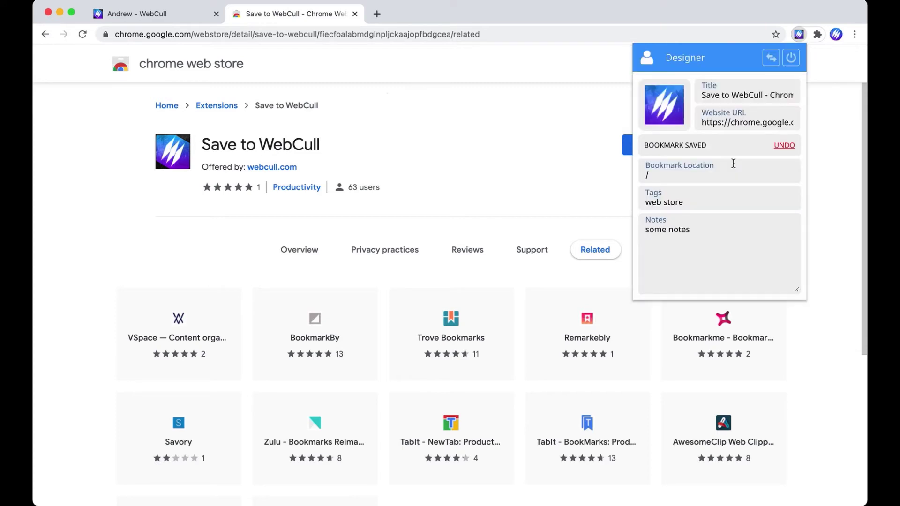
# - Set the Designer account's bookmark location to /Optimization/ and close the extension popup
pyautogui.click(724, 172)
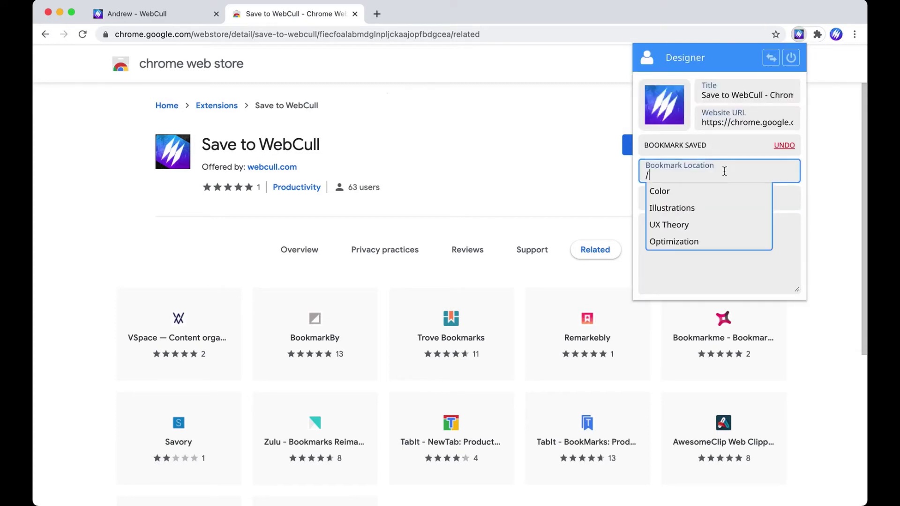
pyautogui.click(702, 243)
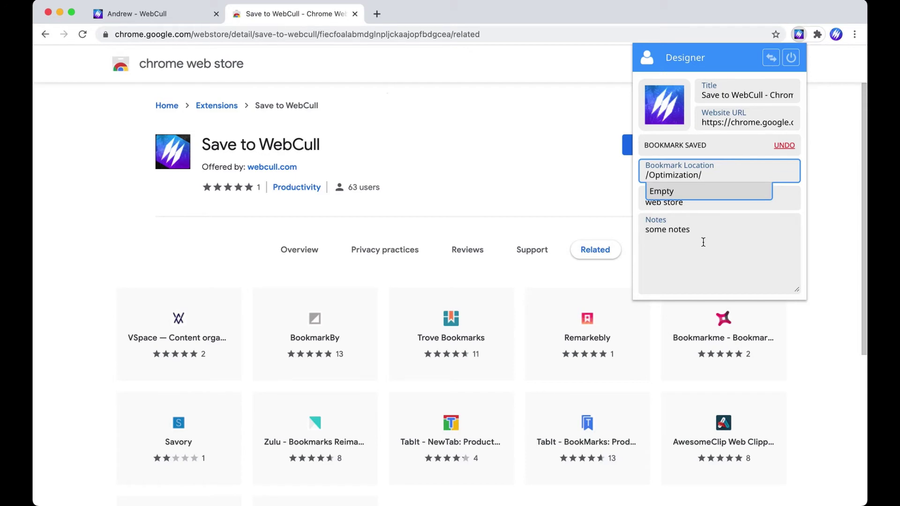
pyautogui.click(703, 243)
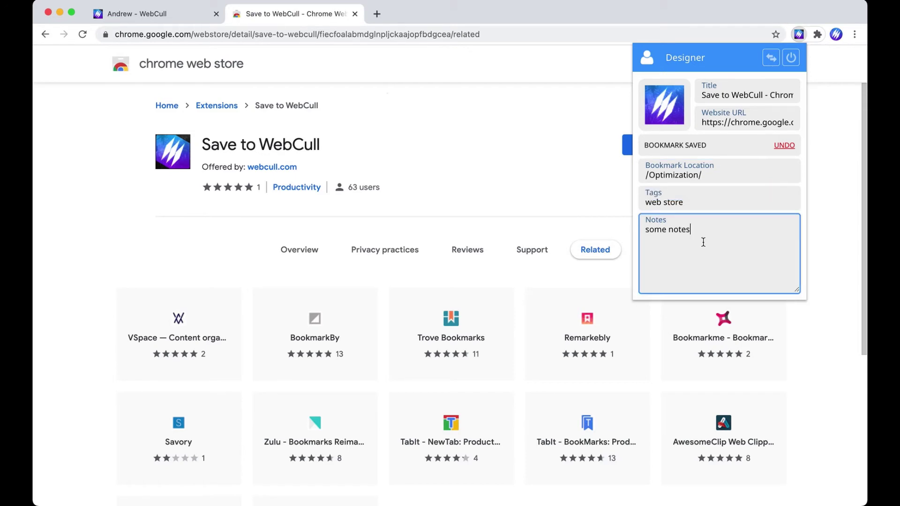
pyautogui.click(468, 122)
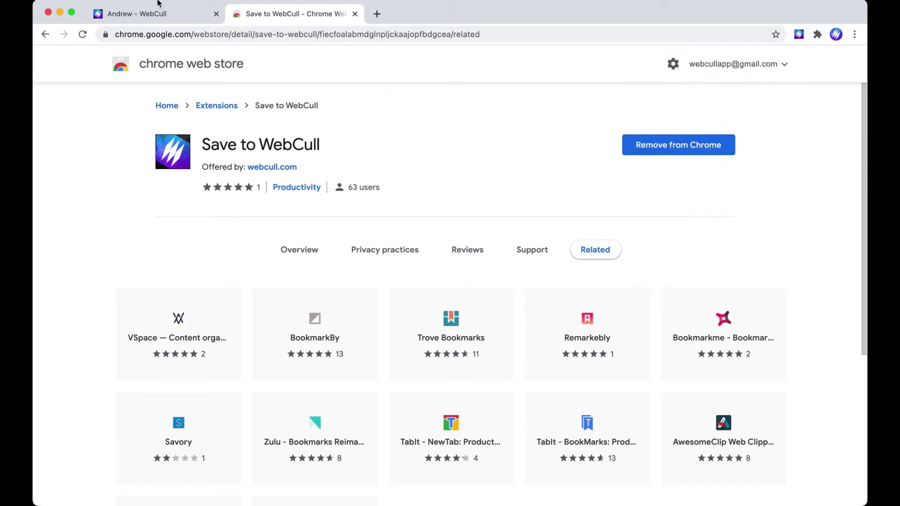
# - On the WebCull bookmarks page, view the contents of the Create A folder stack inside Cool sites and Tools
pyautogui.click(149, 15)
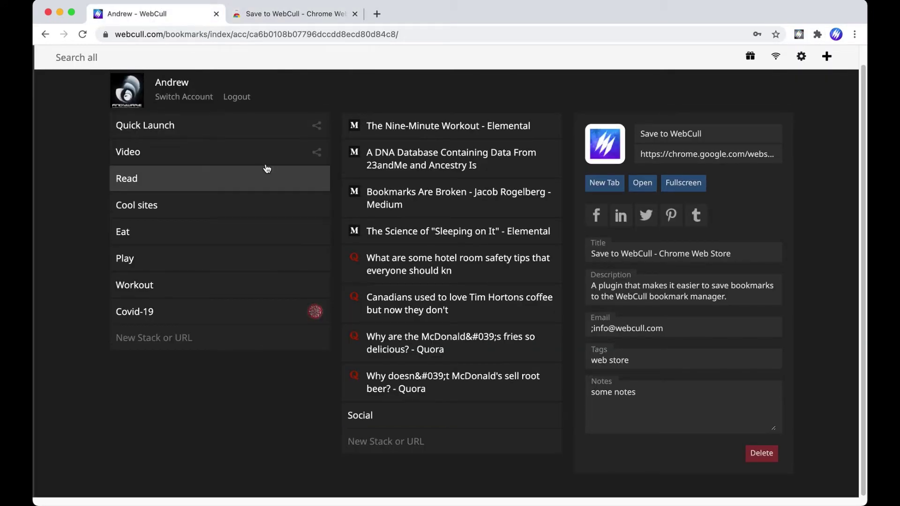
pyautogui.click(268, 212)
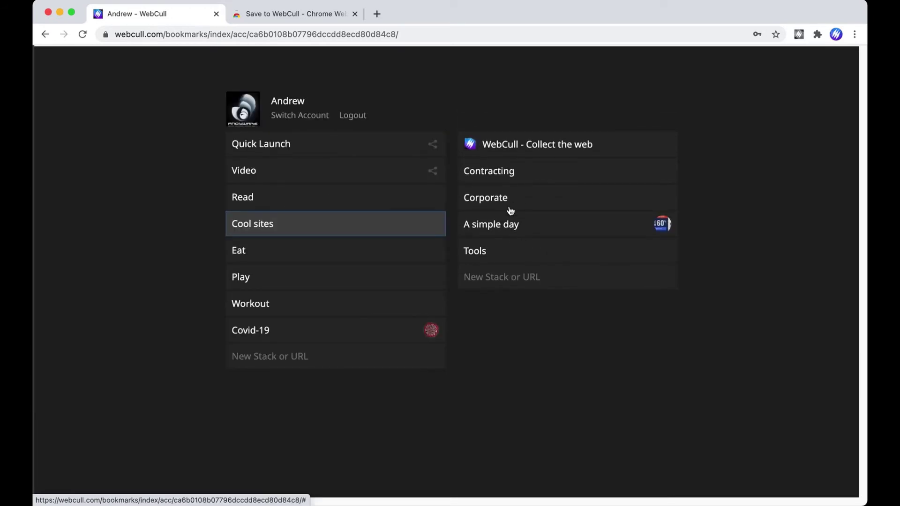
pyautogui.click(498, 253)
pyautogui.click(610, 183)
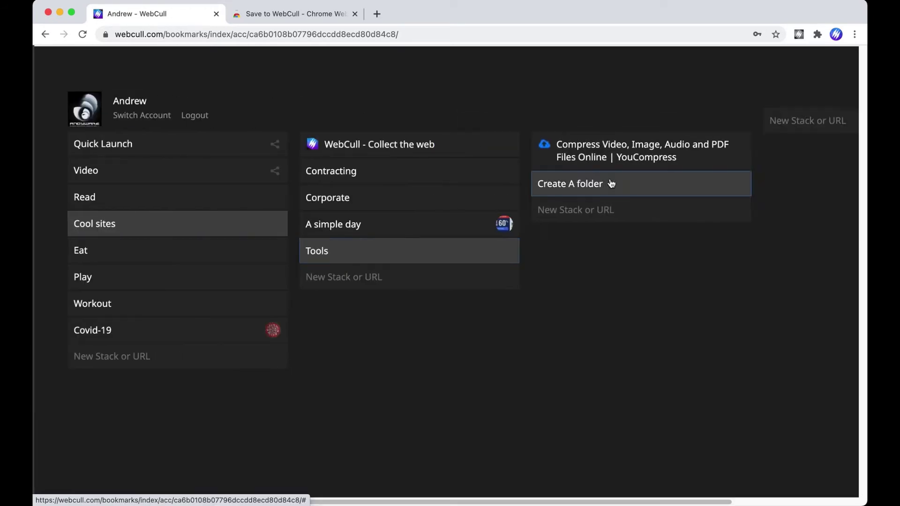
pyautogui.hscroll(-3, 591, 226)
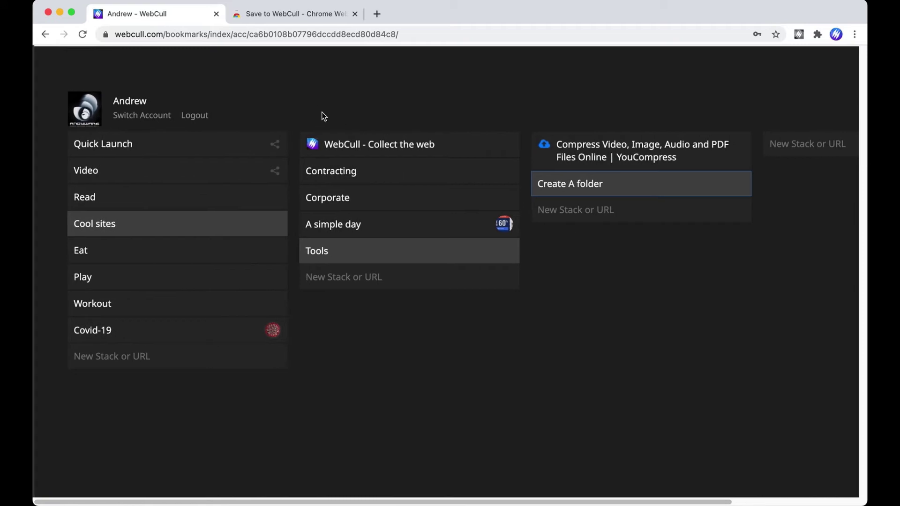
# - Switch the WebCull site to the Designer account and locate the Save to WebCull bookmark in the Optimization stack
pyautogui.click(169, 116)
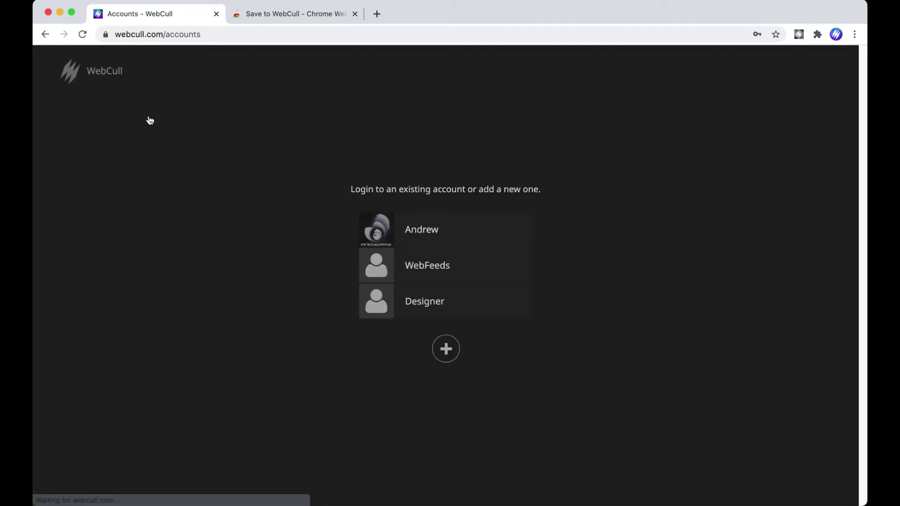
pyautogui.click(427, 300)
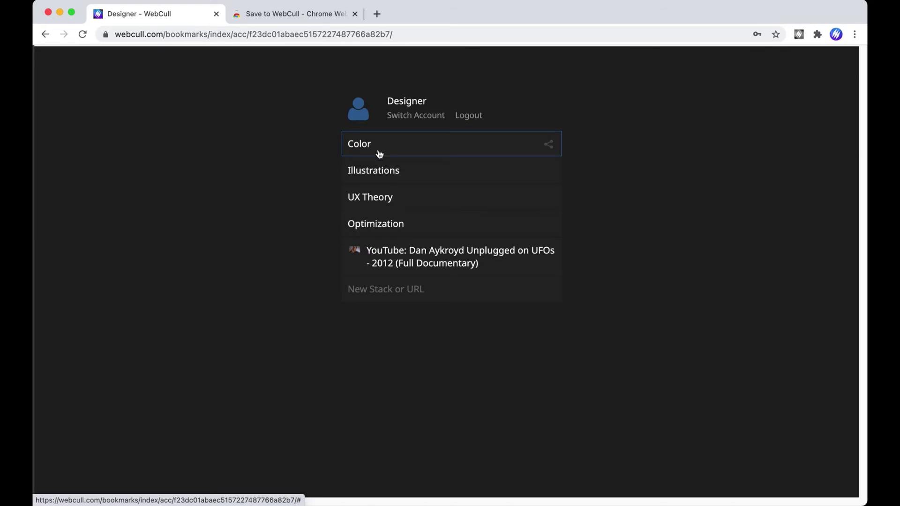
pyautogui.click(377, 225)
pyautogui.click(522, 173)
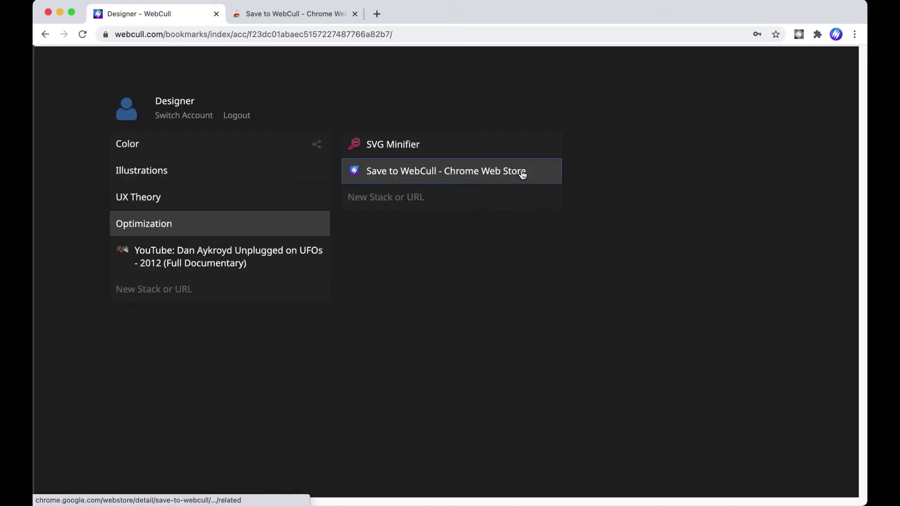
# - Return to the Chrome Web Store page and review the Designer account's saved bookmark details in the extension popup
pyautogui.click(272, 14)
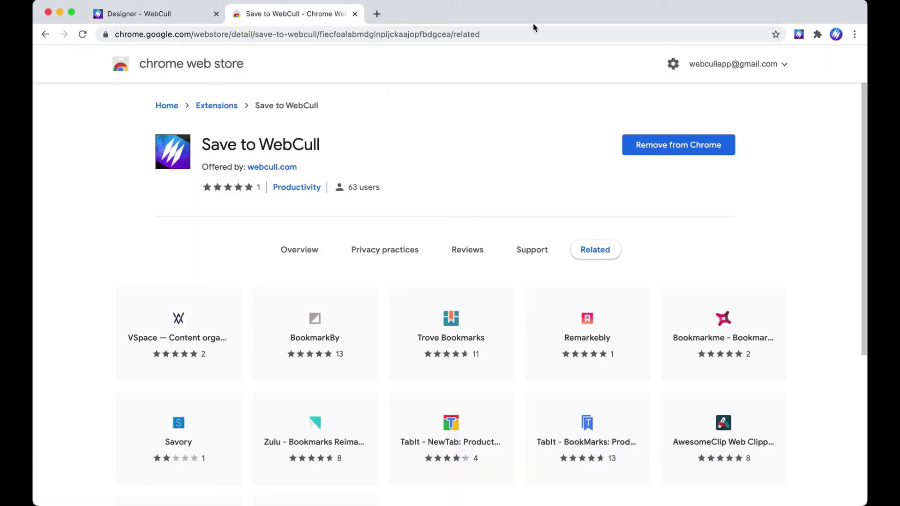
pyautogui.click(799, 35)
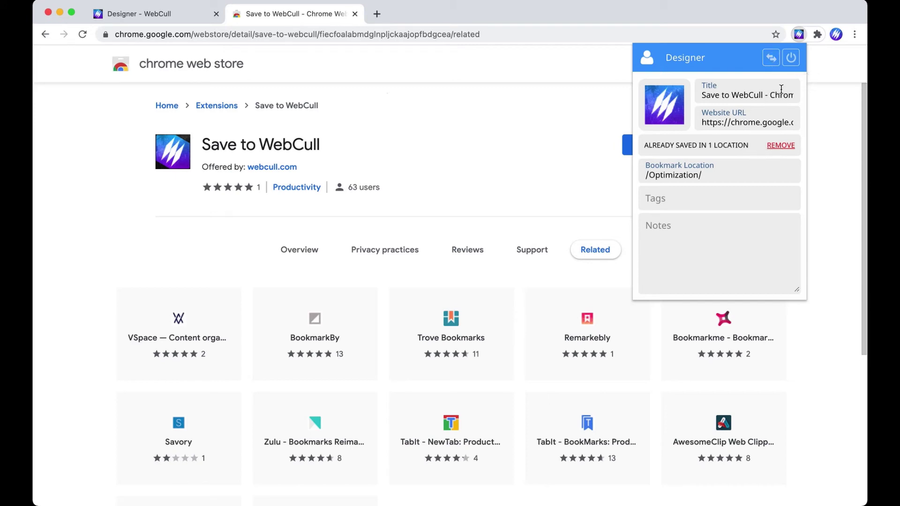
# - Switch the extension popup to the account listed above WebFeeds, save the bookmark there at location /, and close the popup
pyautogui.click(771, 61)
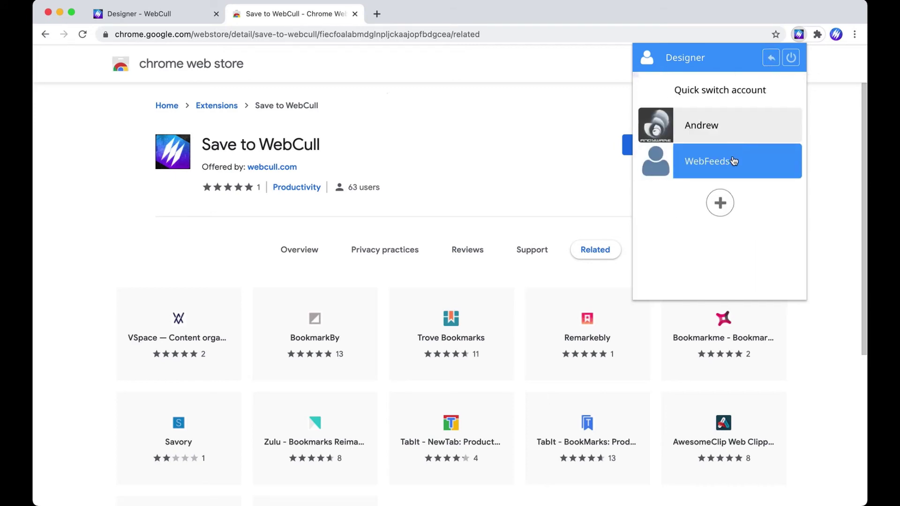
pyautogui.click(737, 118)
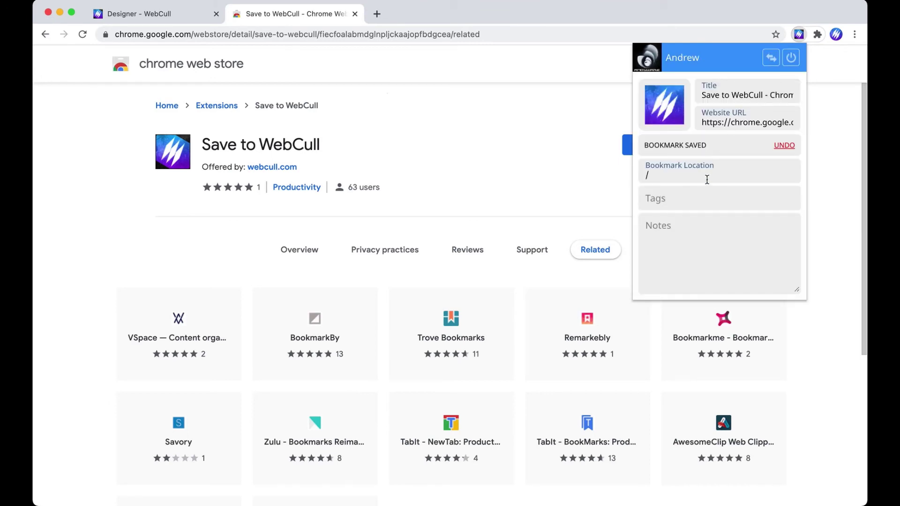
pyautogui.click(707, 178)
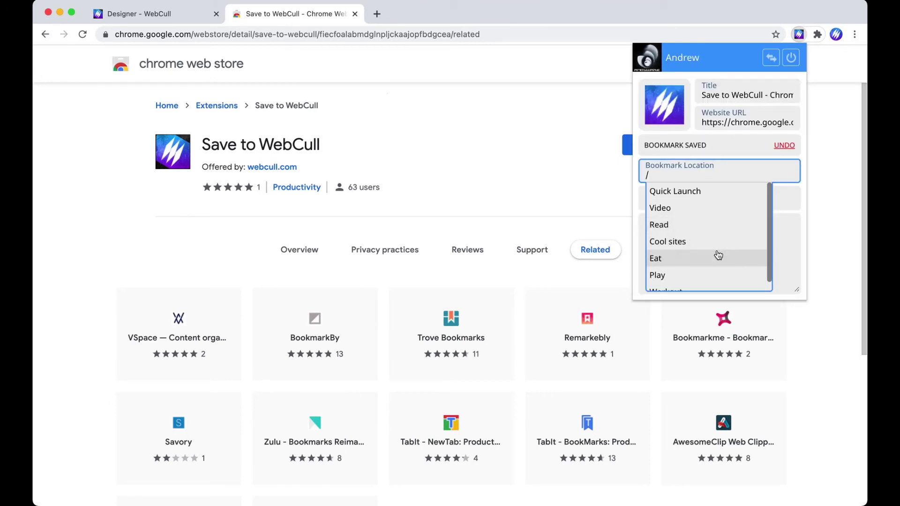
pyautogui.press('Tab')
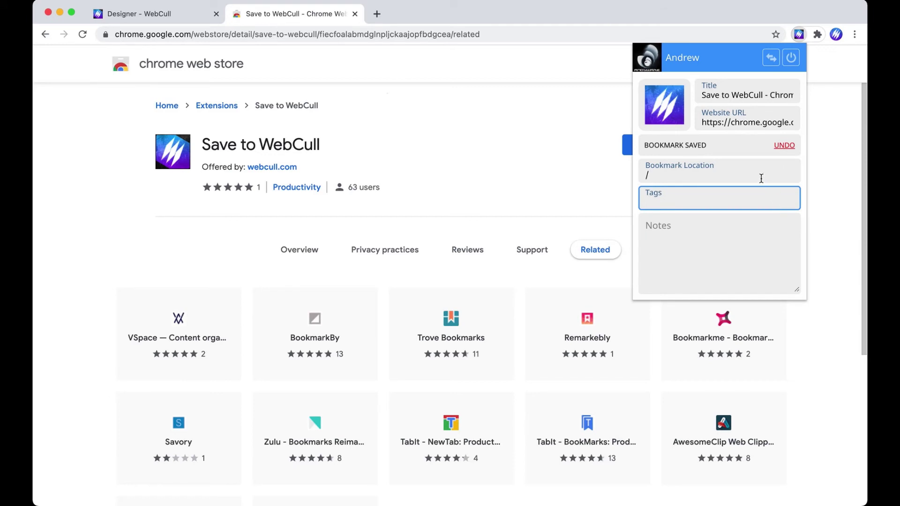
pyautogui.click(740, 176)
pyautogui.click(569, 171)
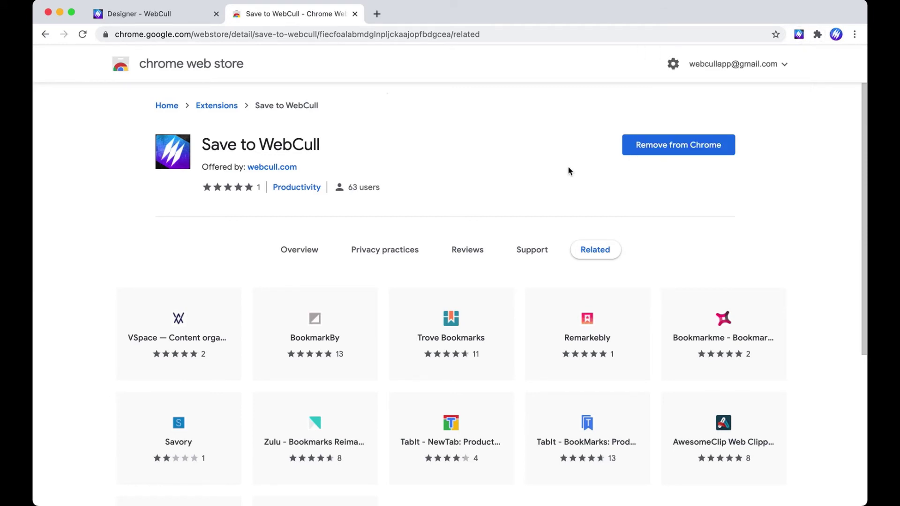
# - On the Designer bookmarks page, open the Color stack's WebFeed sharing settings and visit its share URL webcull.com/w/colors
pyautogui.hotkey('ctrl', 'shift', 'Tab')
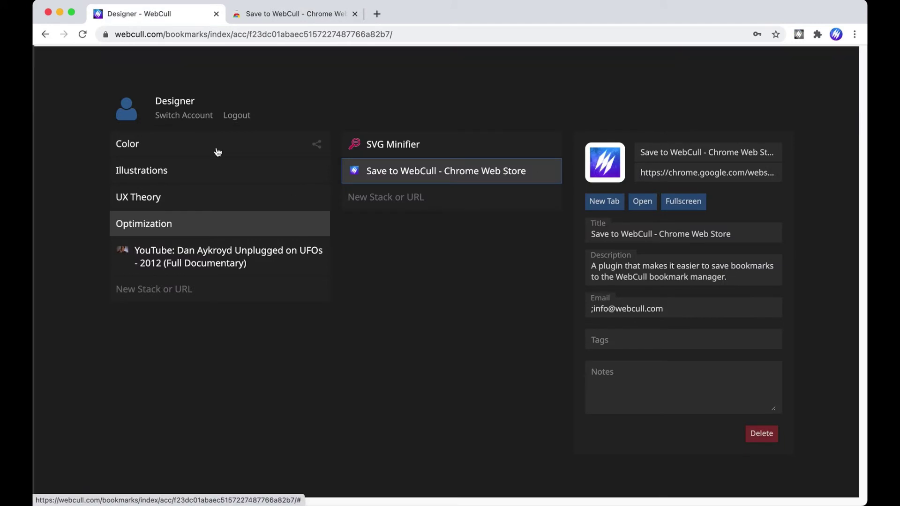
pyautogui.click(221, 147)
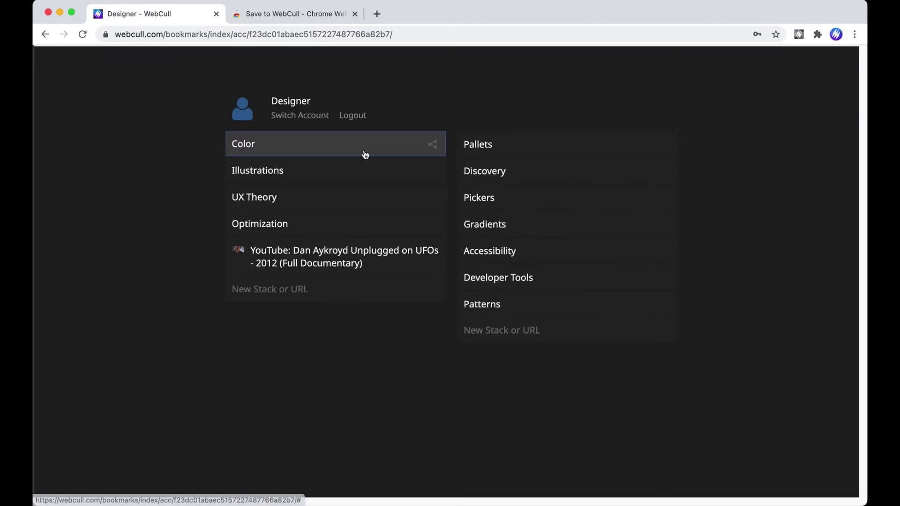
pyautogui.click(405, 144)
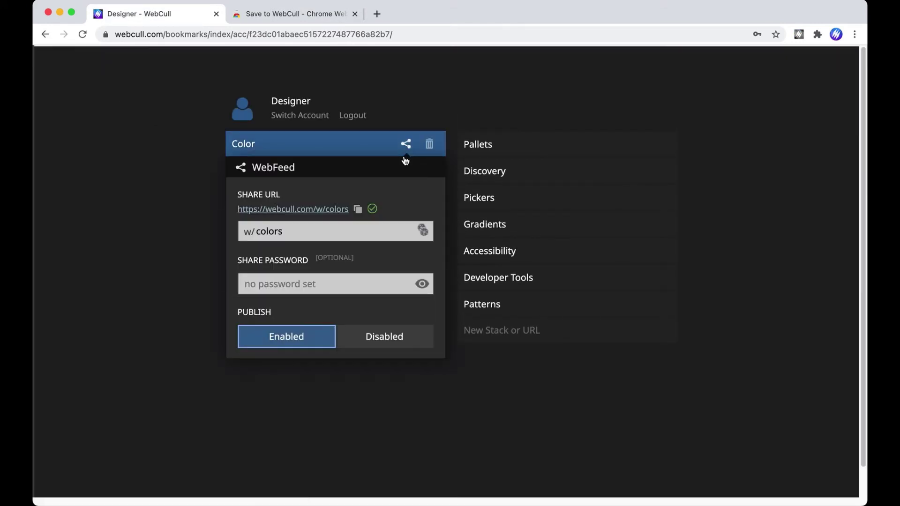
pyautogui.click(316, 210)
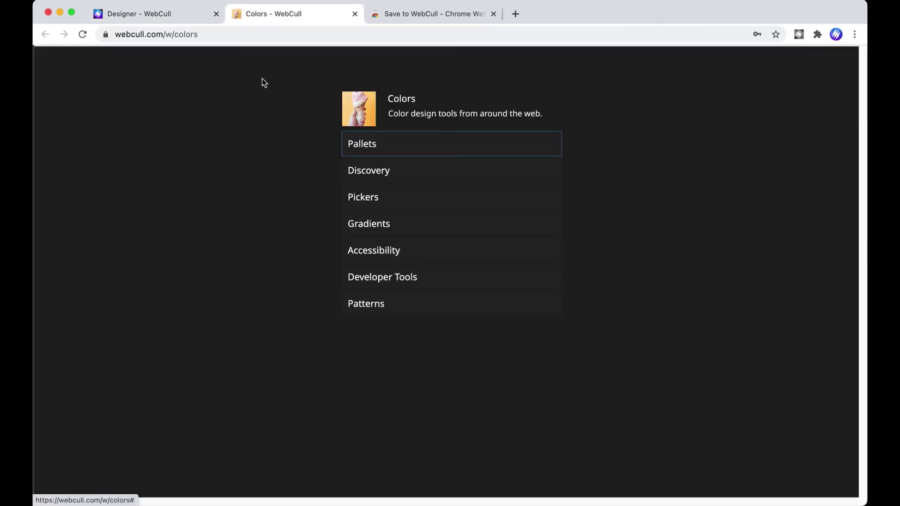
# - Examine the public Colors feed, including its address, the Pallets, Discovery and Pickers stacks, and the Colors and Fonts bookmark details
pyautogui.click(218, 35)
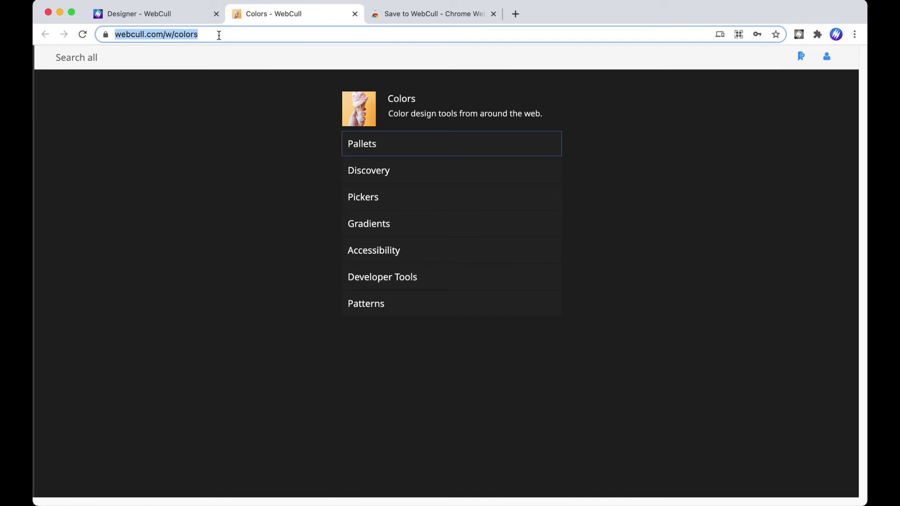
pyautogui.click(386, 143)
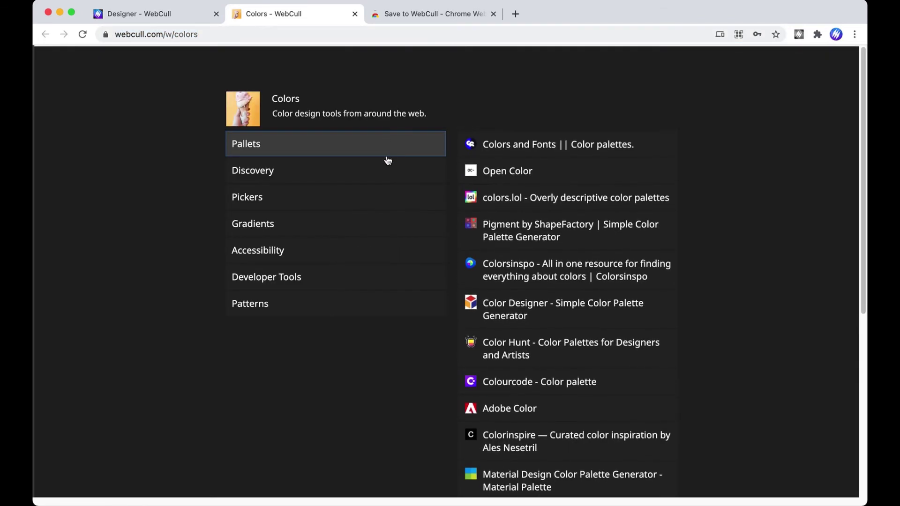
pyautogui.click(385, 177)
pyautogui.click(385, 151)
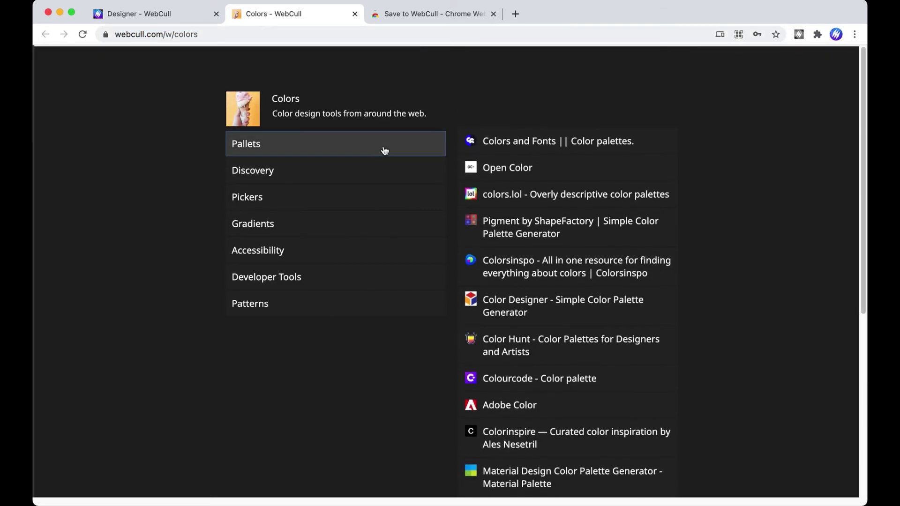
pyautogui.click(381, 179)
pyautogui.click(380, 205)
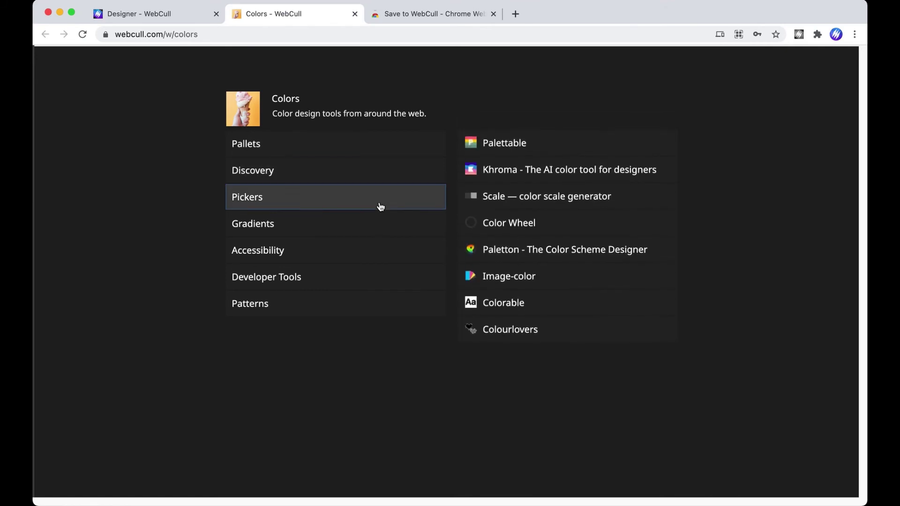
pyautogui.click(311, 158)
pyautogui.click(504, 153)
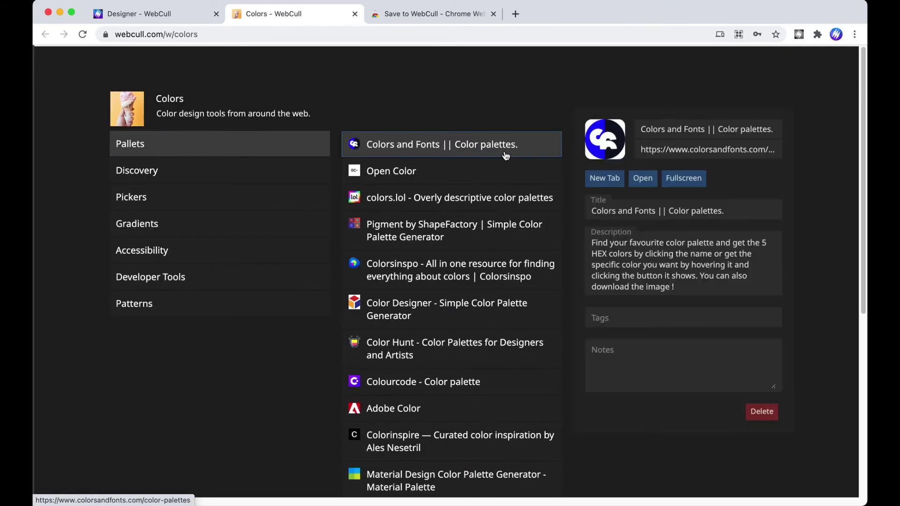
pyautogui.click(420, 156)
pyautogui.click(420, 156)
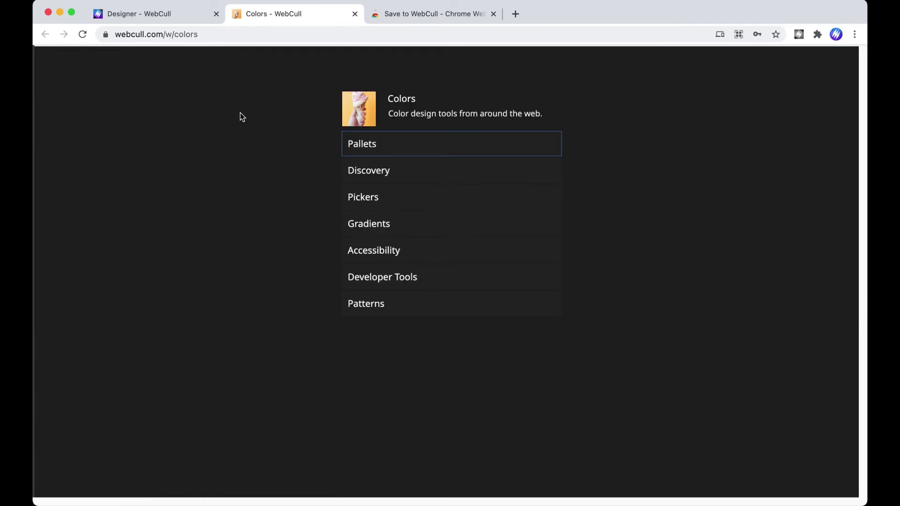
# - Compare the Designer account's Color stack sharing settings with the Pallets stack in the public Colors feed
pyautogui.hotkey('ctrl', 'shift', 'Tab')
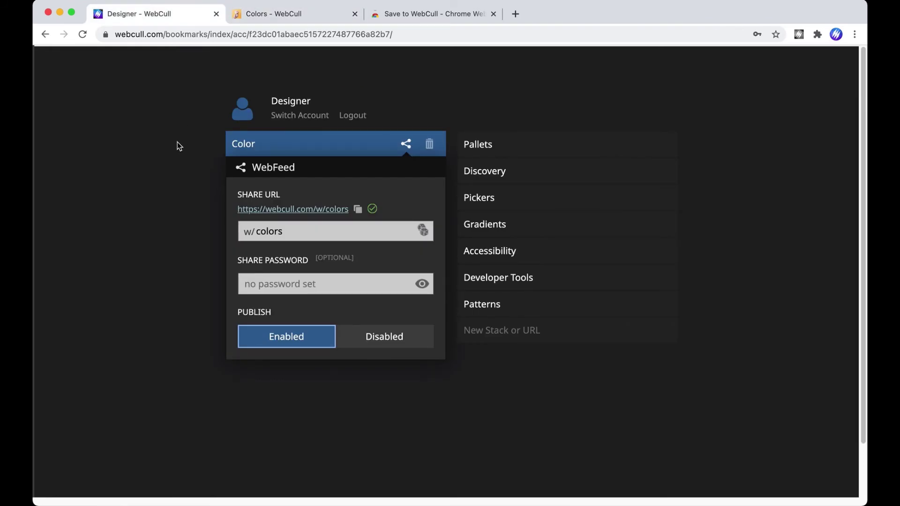
pyautogui.hotkey('ctrl', 'Tab')
pyautogui.click(355, 144)
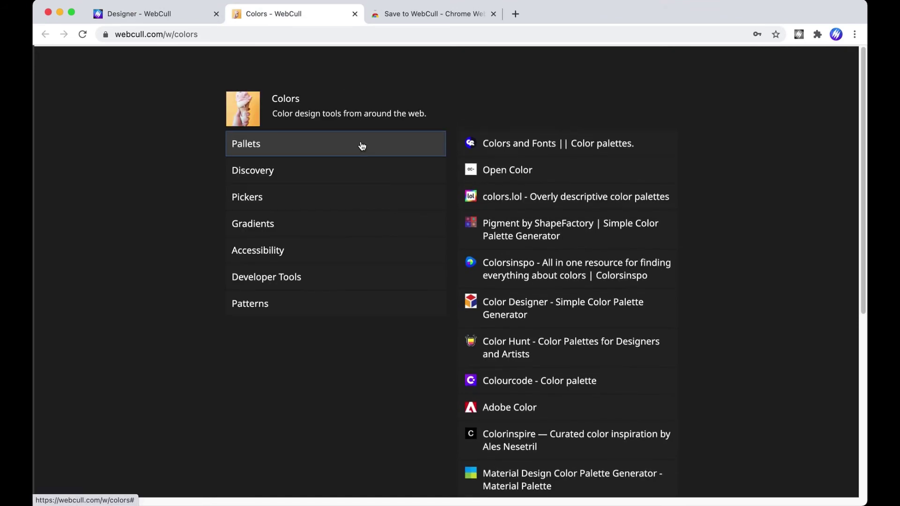
# - From the Chrome Web Store page, set the Designer account's Save to WebCull bookmark location to /Color/ and close the extension popup
pyautogui.click(420, 16)
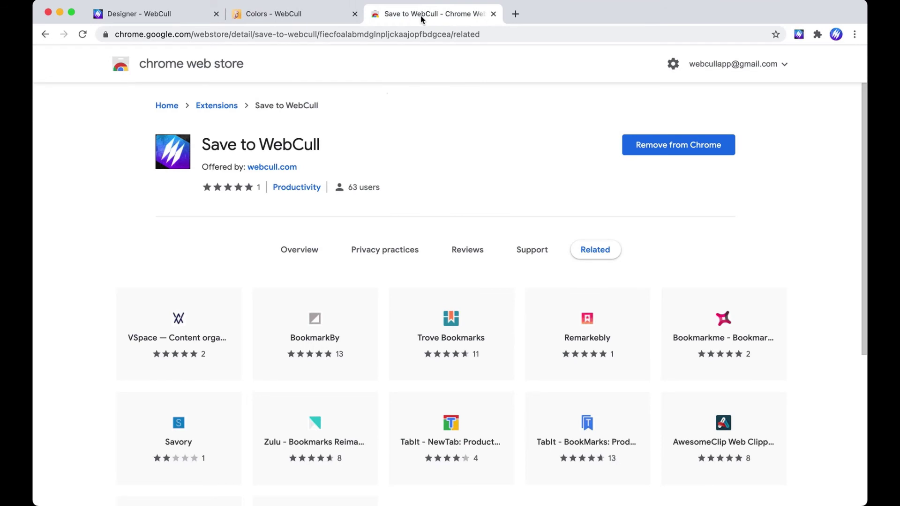
pyautogui.click(798, 34)
pyautogui.click(678, 174)
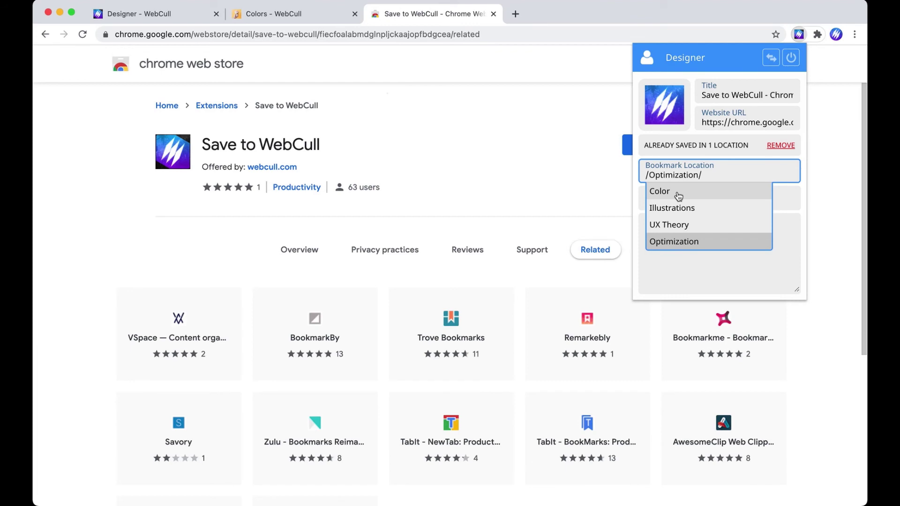
pyautogui.click(678, 192)
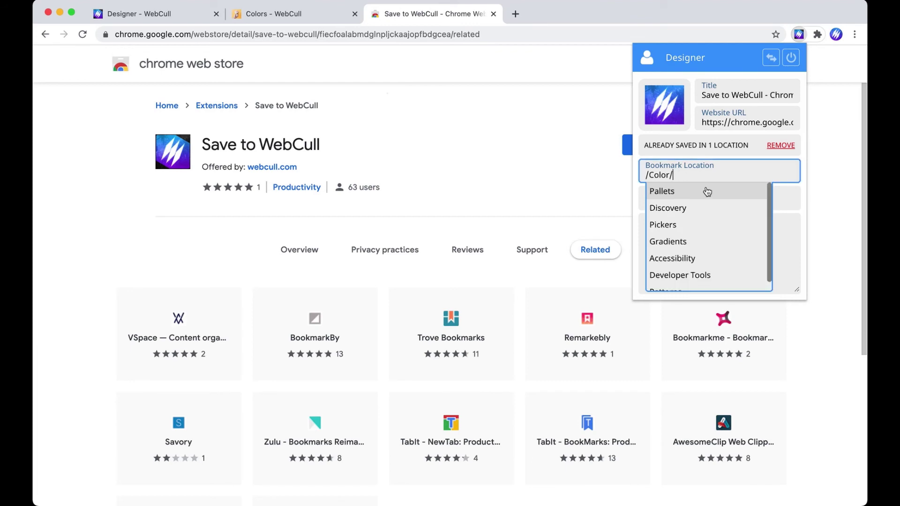
pyautogui.click(790, 236)
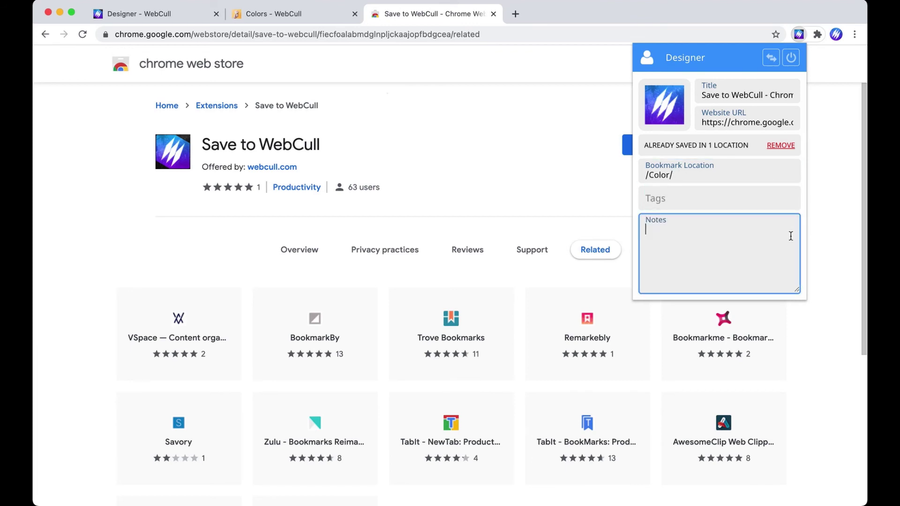
pyautogui.click(463, 156)
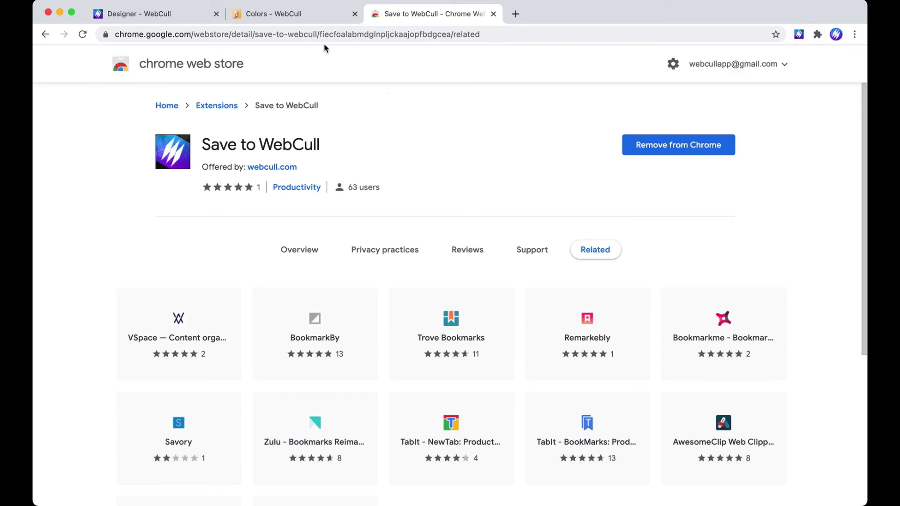
# - Reload the public Colors feed and view the details of its Save to WebCull bookmark
pyautogui.click(280, 17)
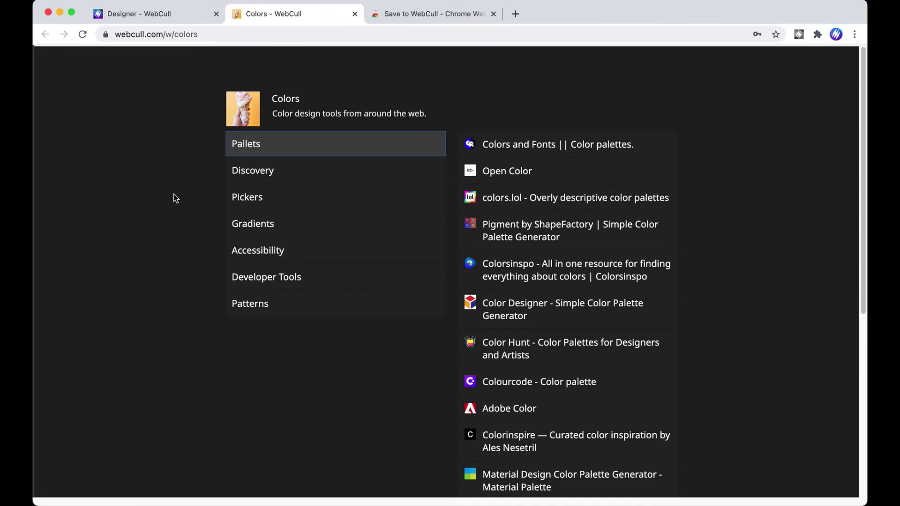
pyautogui.press('super+r')
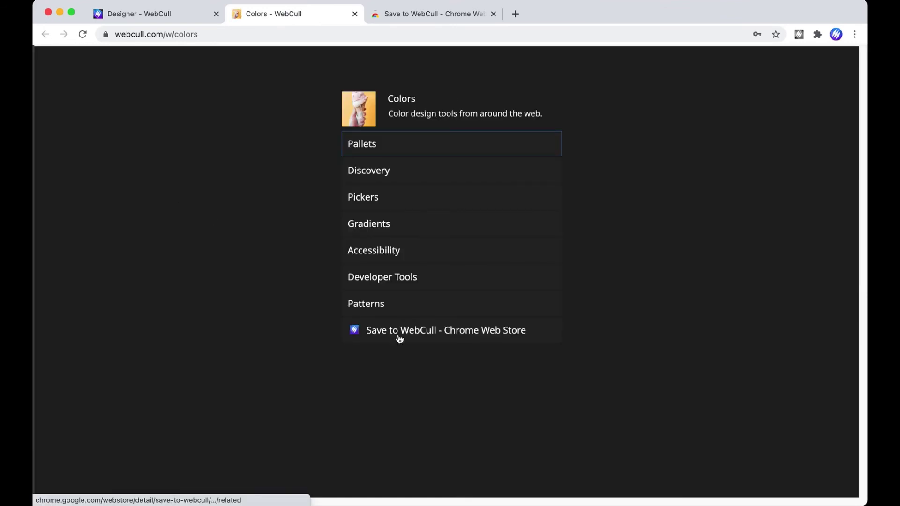
pyautogui.click(399, 338)
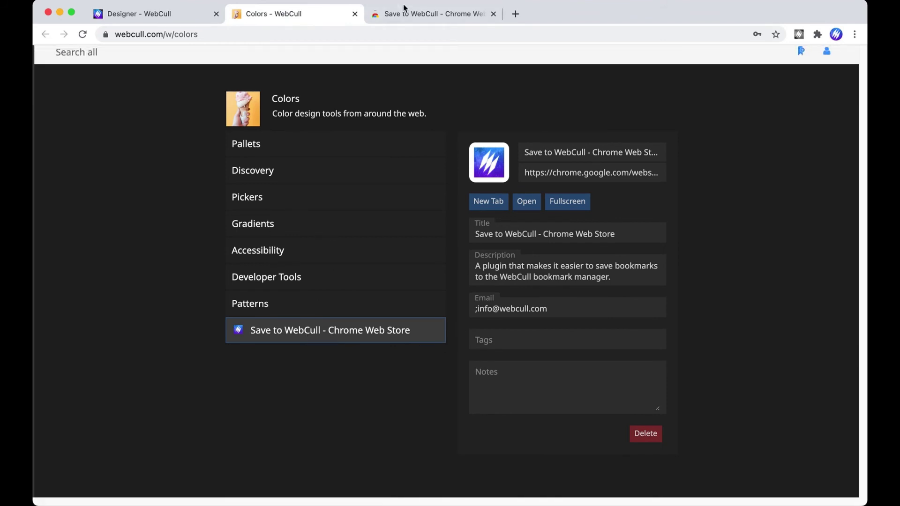
# - Remove the Save to WebCull bookmark from the Designer account with the extension and reload the public Colors feed
pyautogui.click(403, 14)
pyautogui.click(799, 34)
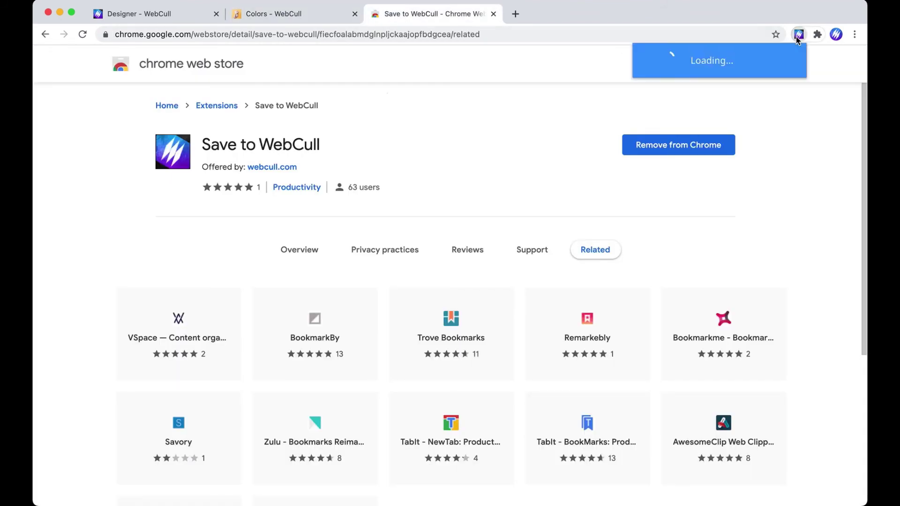
pyautogui.click(780, 145)
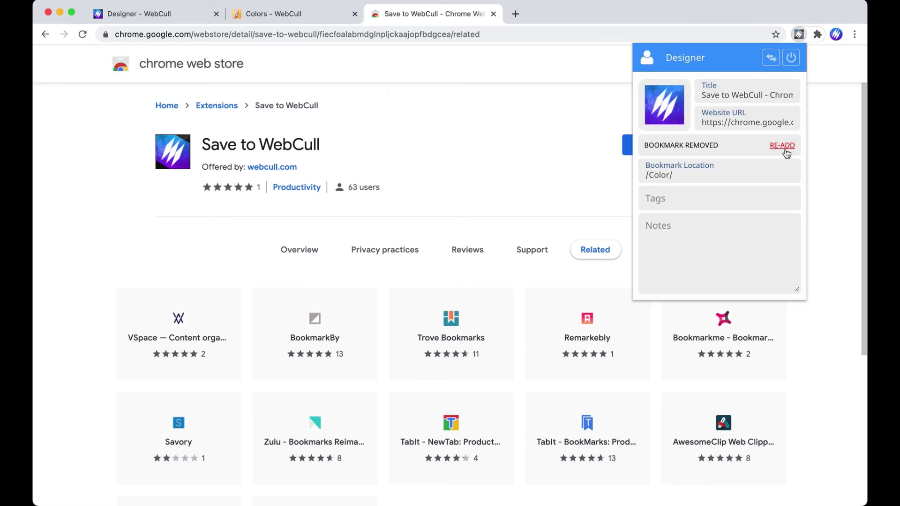
pyautogui.click(305, 13)
pyautogui.press('super+r')
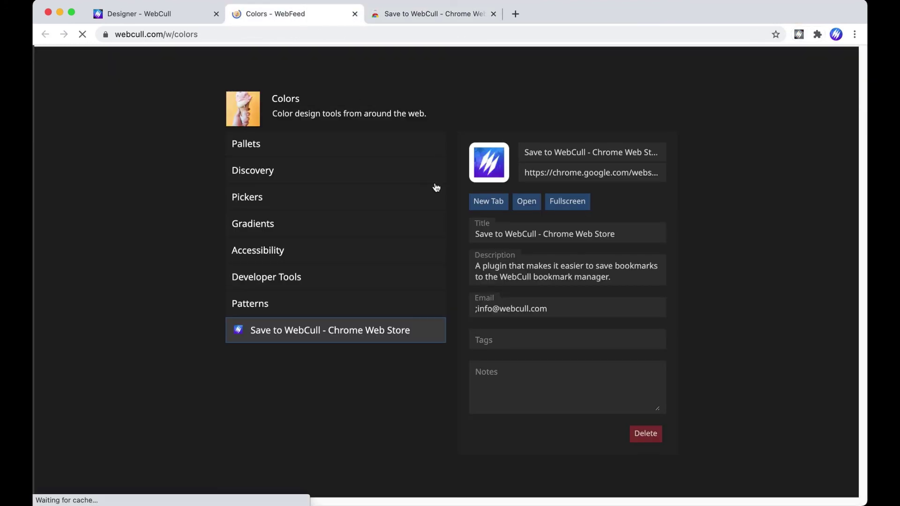
# - Return to the Designer bookmarks page, review the Color stack's WebFeed sharing settings, and close them
pyautogui.click(396, 14)
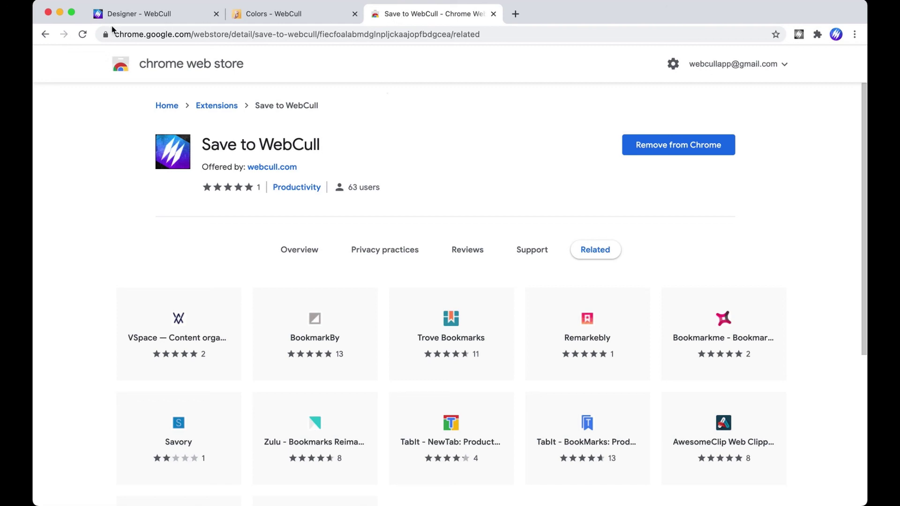
pyautogui.click(124, 15)
pyautogui.click(209, 148)
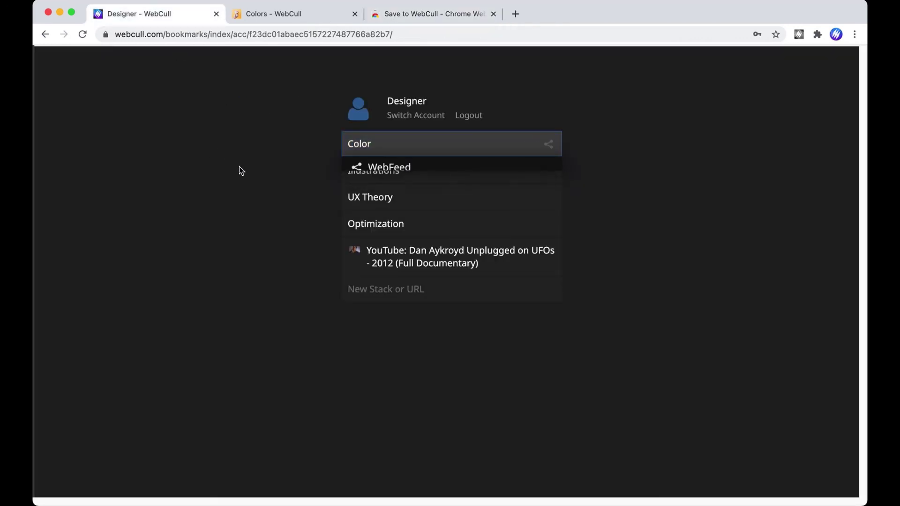
pyautogui.click(518, 145)
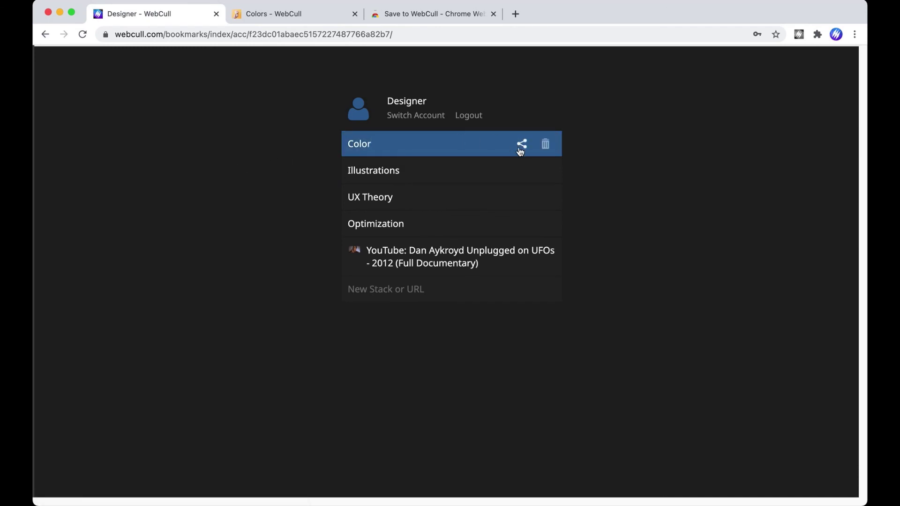
pyautogui.click(520, 145)
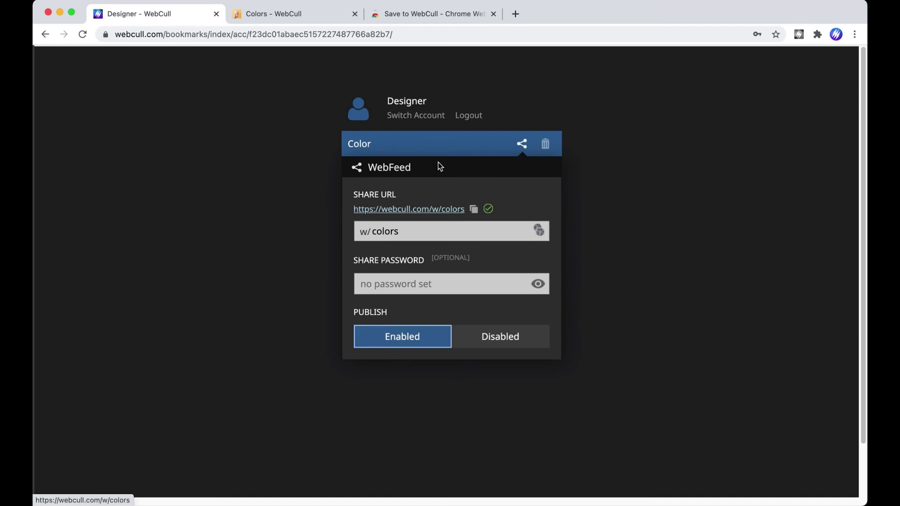
pyautogui.click(247, 189)
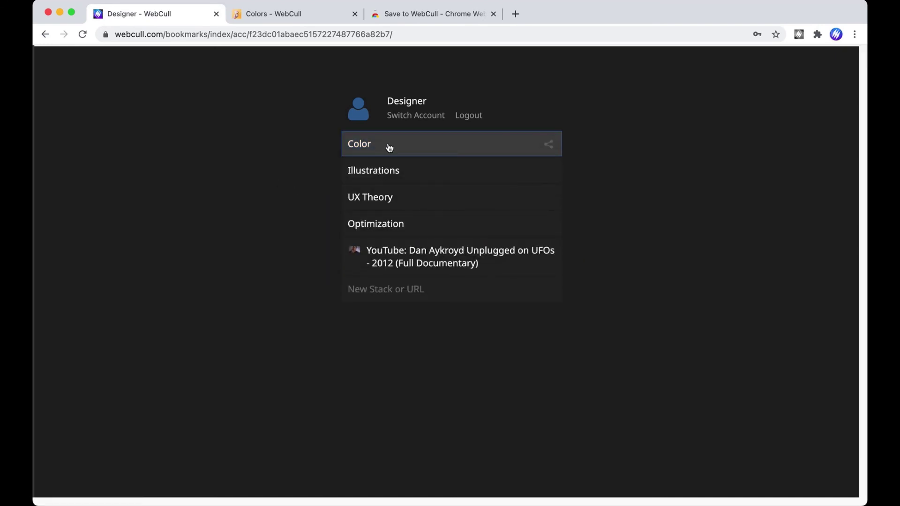
# - Check the public Colors feed and the Chrome Web Store page, and view the Color stack's contents on the Designer bookmarks page
pyautogui.click(275, 16)
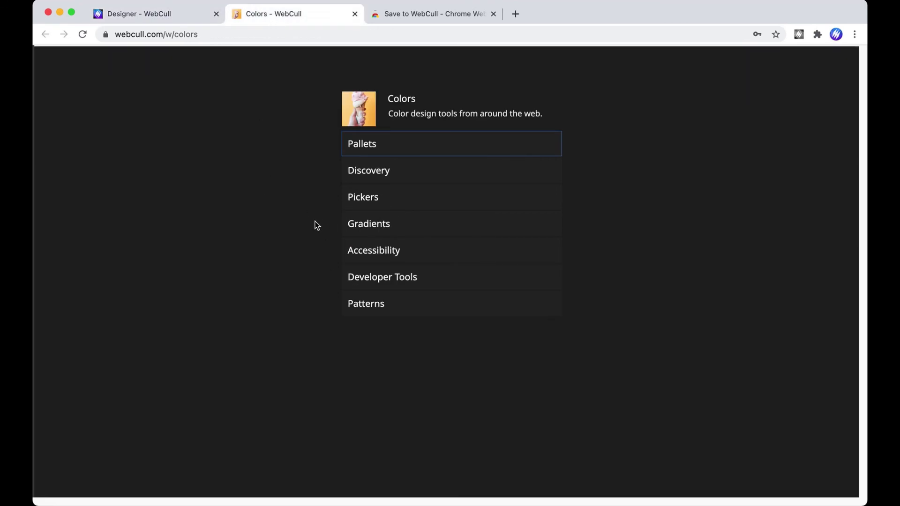
pyautogui.click(159, 15)
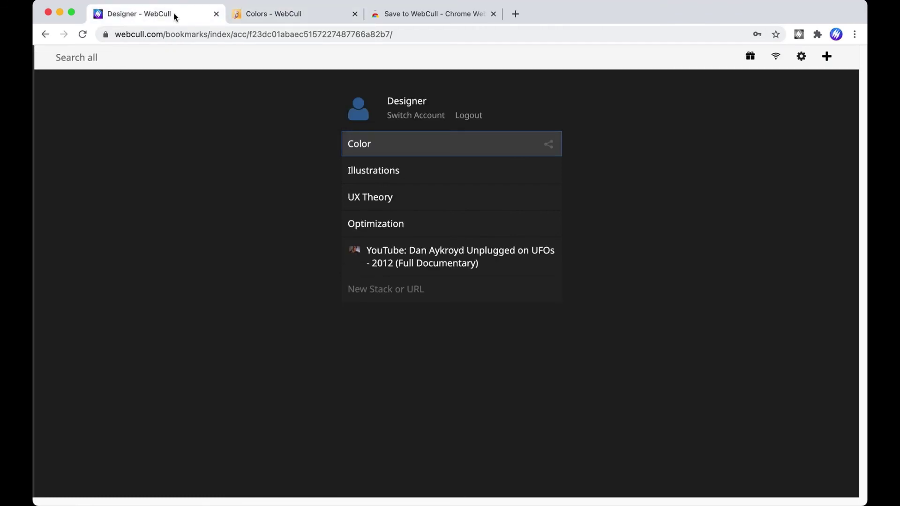
pyautogui.click(431, 17)
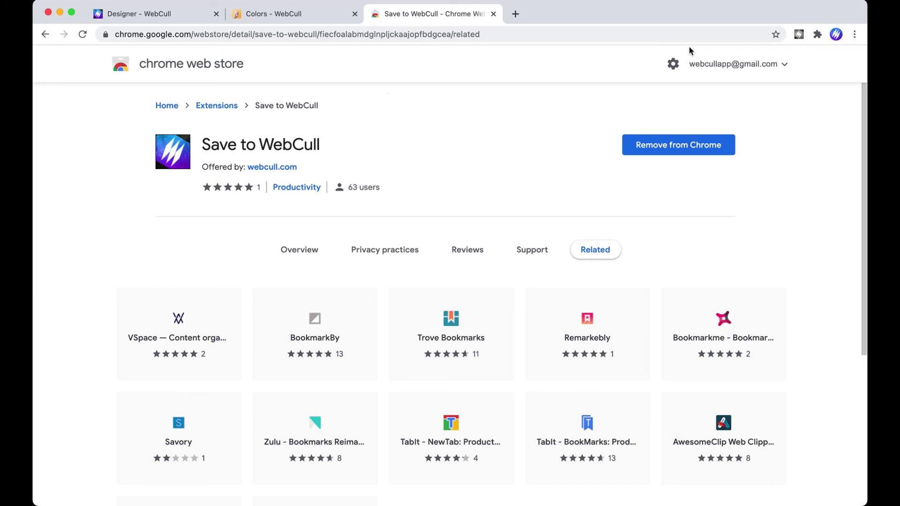
pyautogui.click(798, 34)
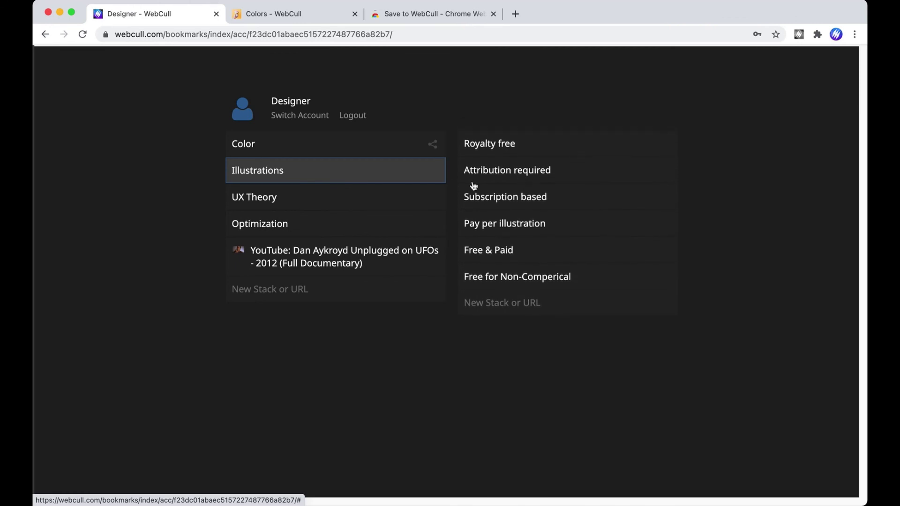
pyautogui.click(390, 151)
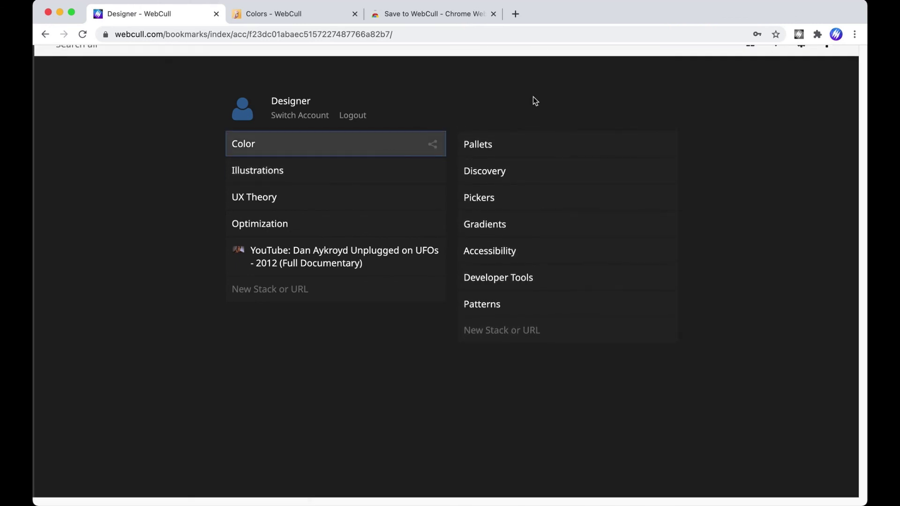